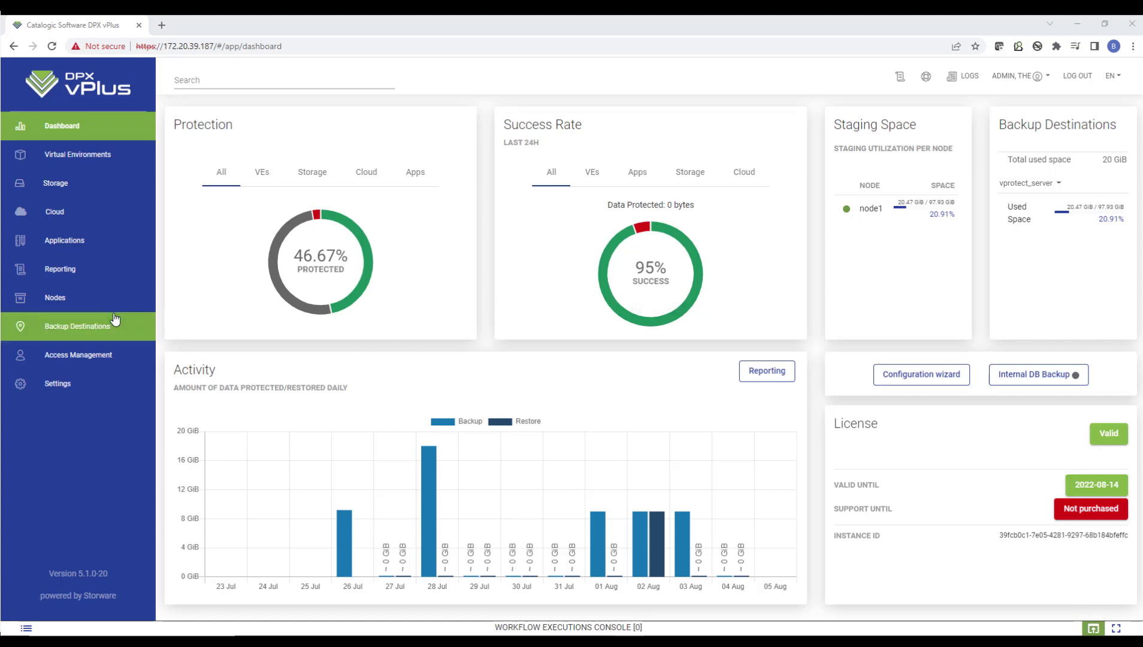
Review the configured file system and object storage backup destinations and the object storage types available for creation
click(102, 326)
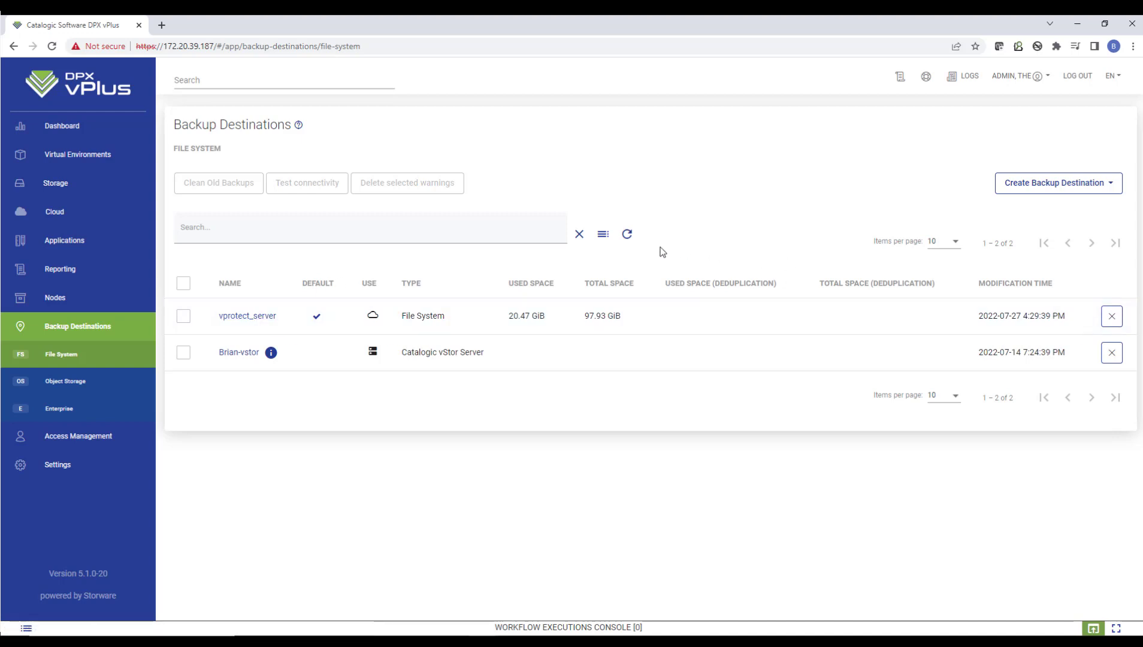
click(94, 380)
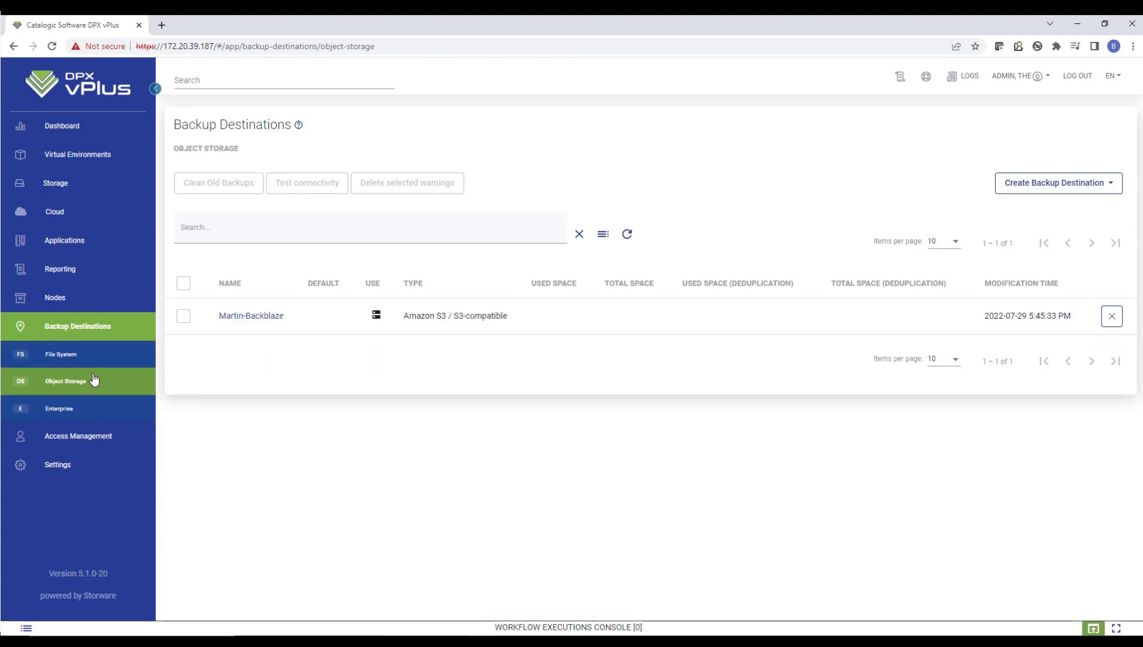
click(1082, 184)
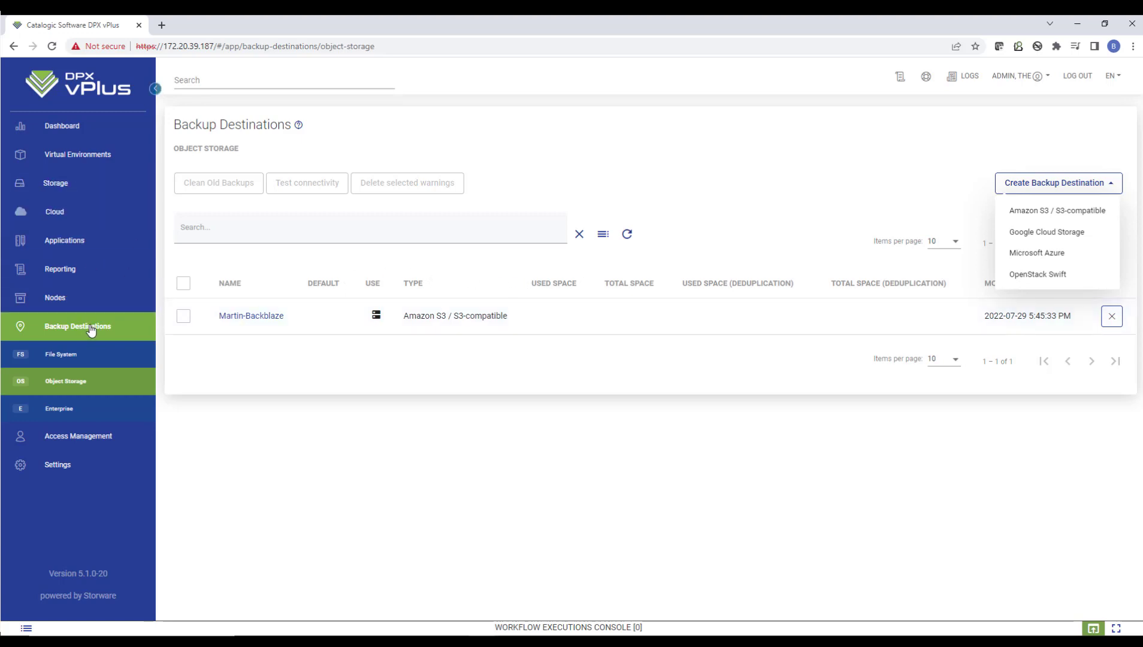
click(87, 357)
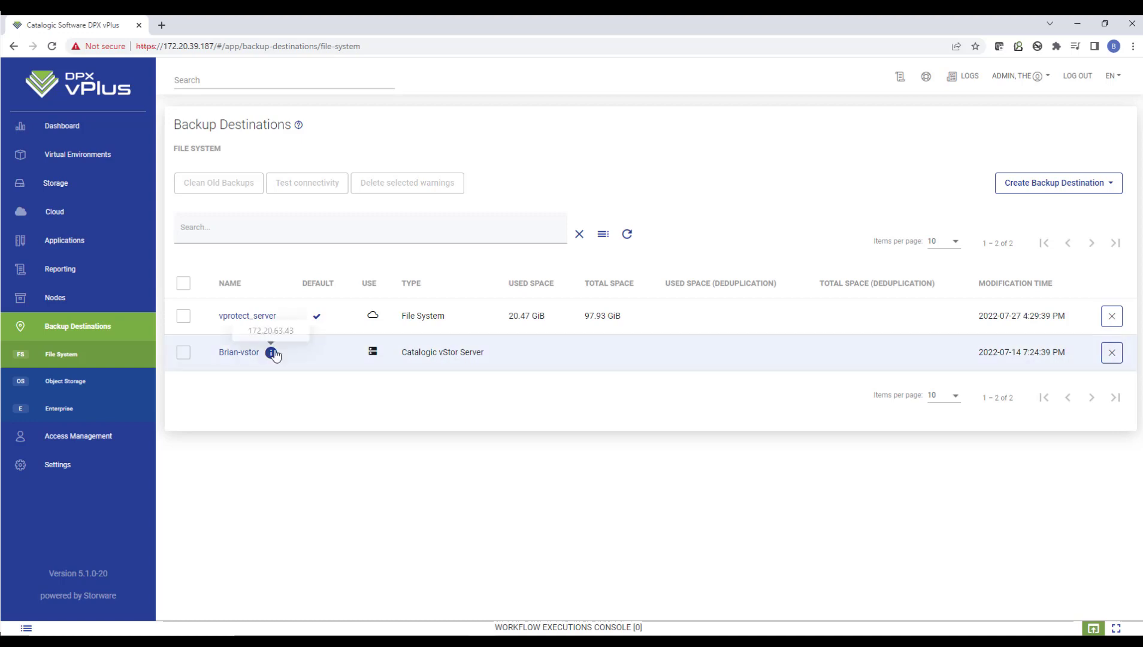
Examine the cloud service providers and the blank Microsoft 365 provider creation form, leaving it without saving
click(68, 210)
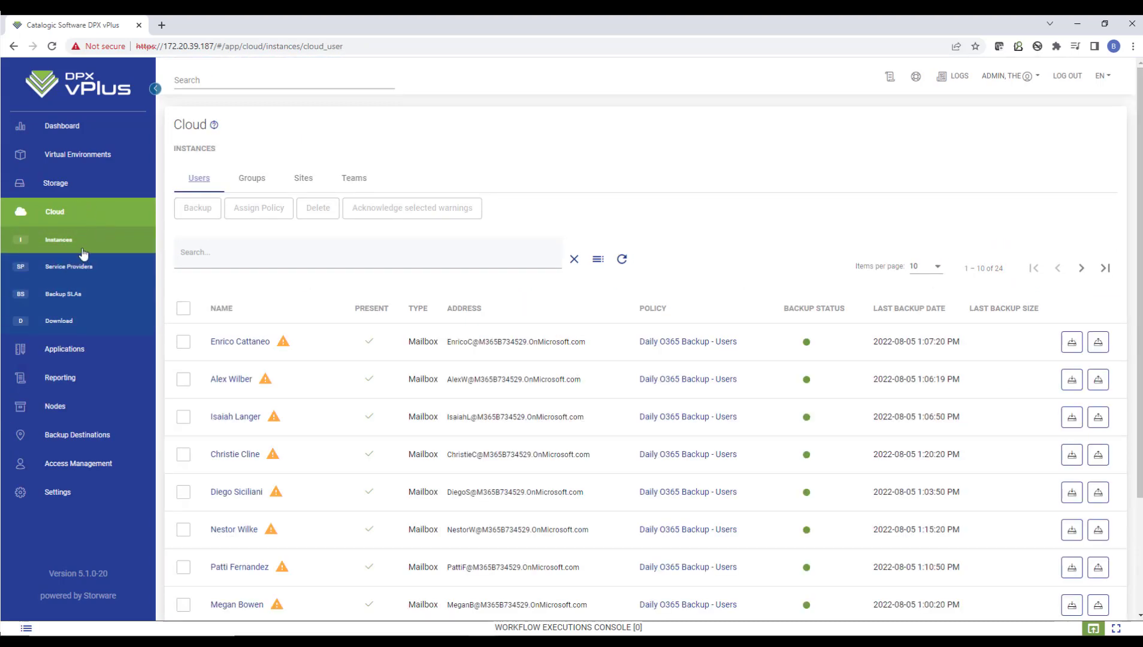
click(82, 267)
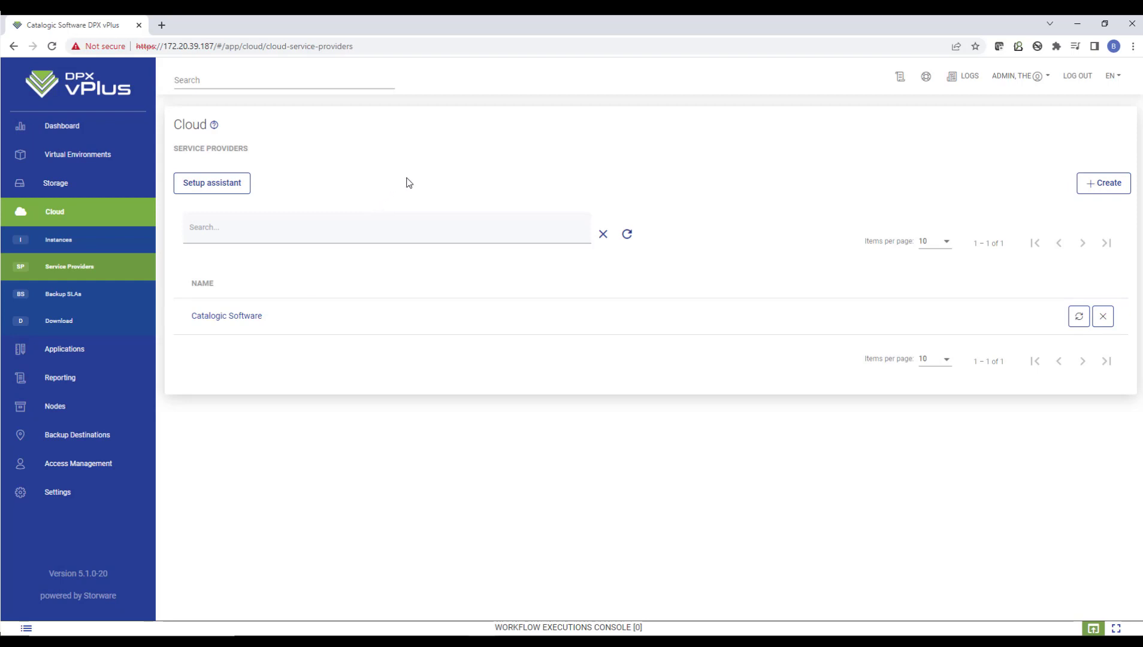
click(1105, 185)
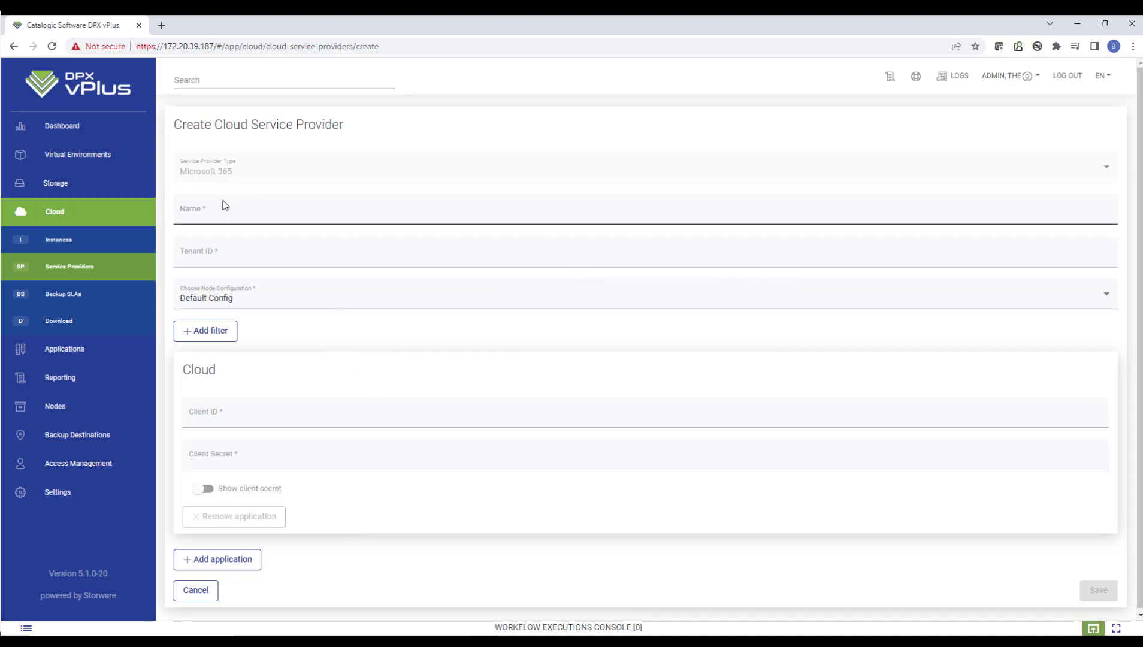
click(81, 267)
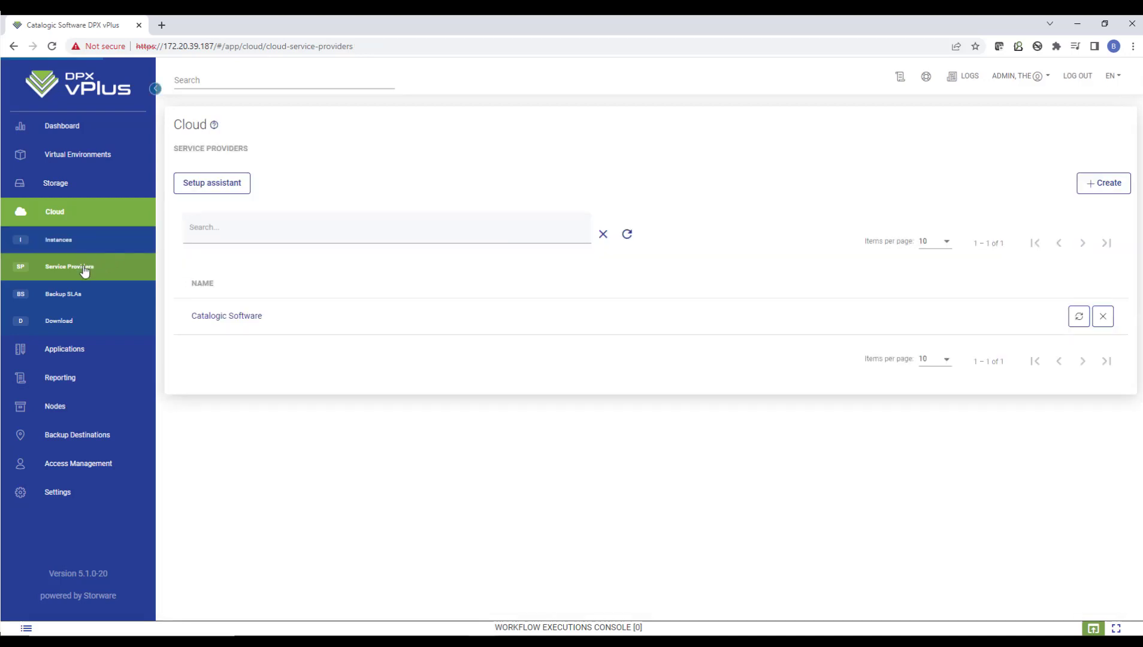
View the overview and login pages of the Microsoft 365 setup assistant, and cancel it
click(218, 185)
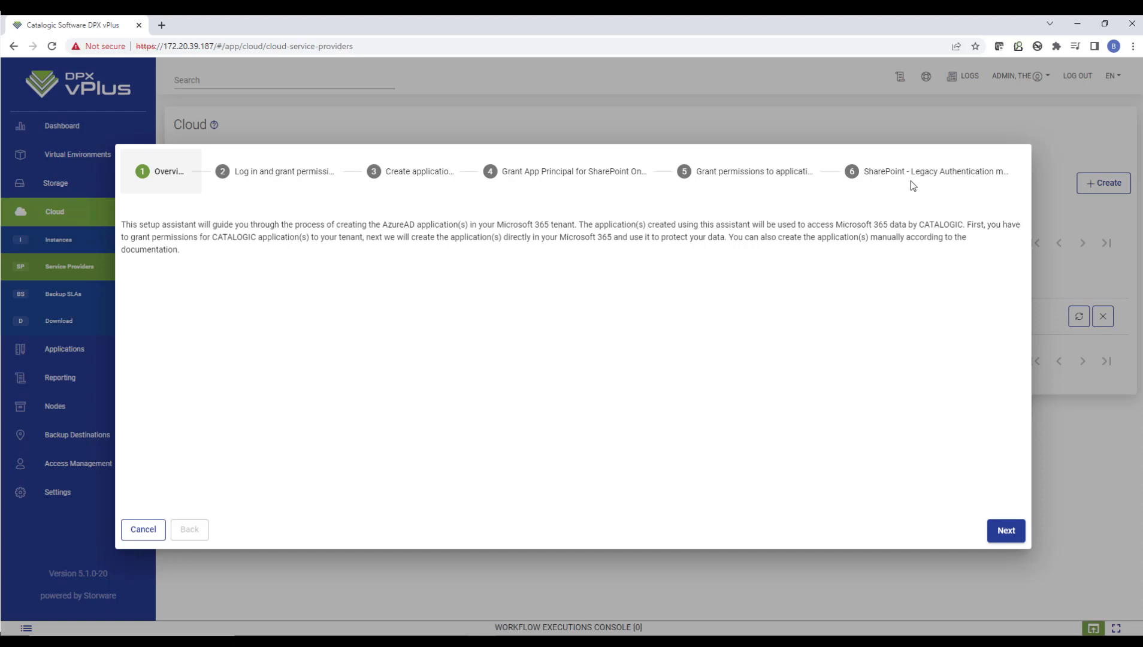
click(1006, 531)
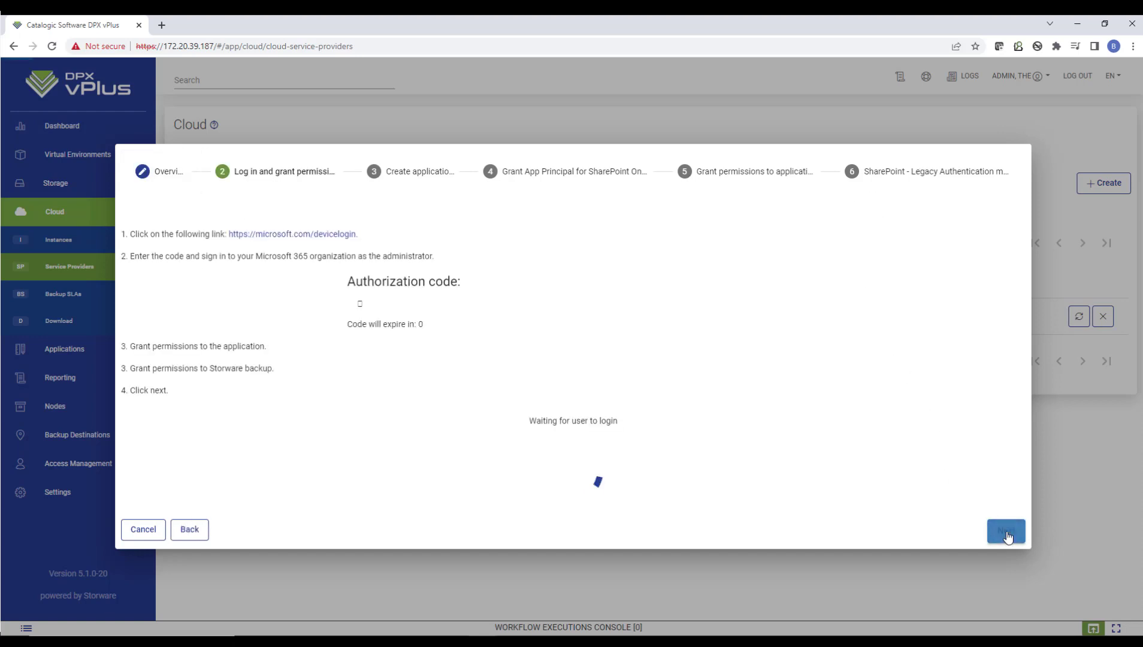
click(144, 529)
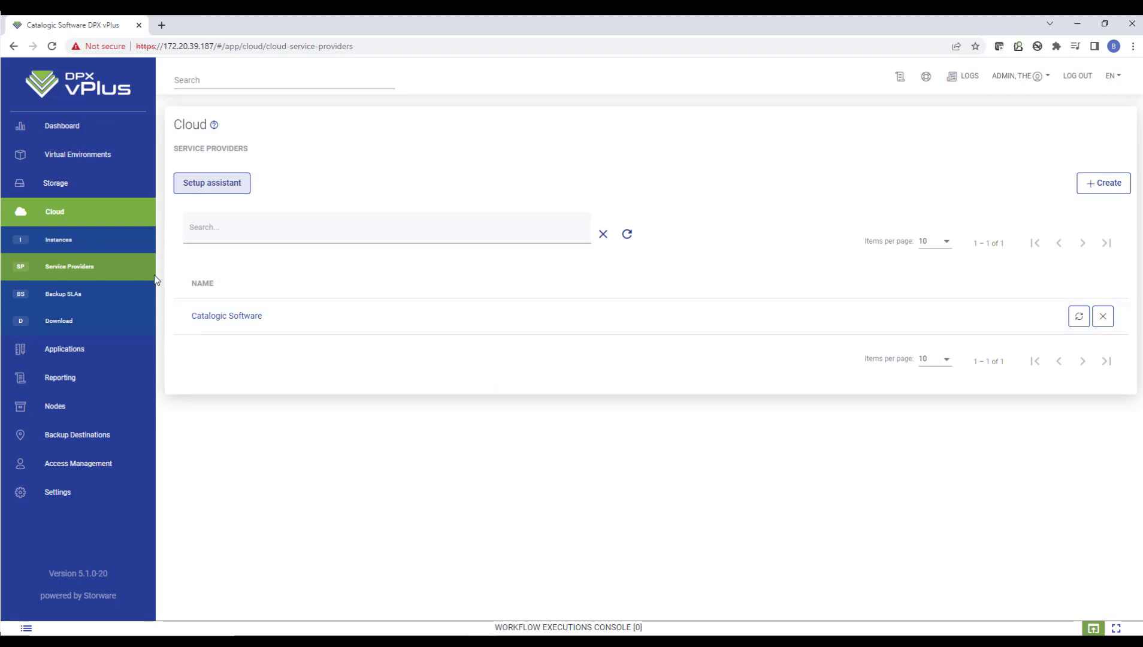
Open the backup settings for the first user in the cloud instances and set the features to Manual selection
click(71, 246)
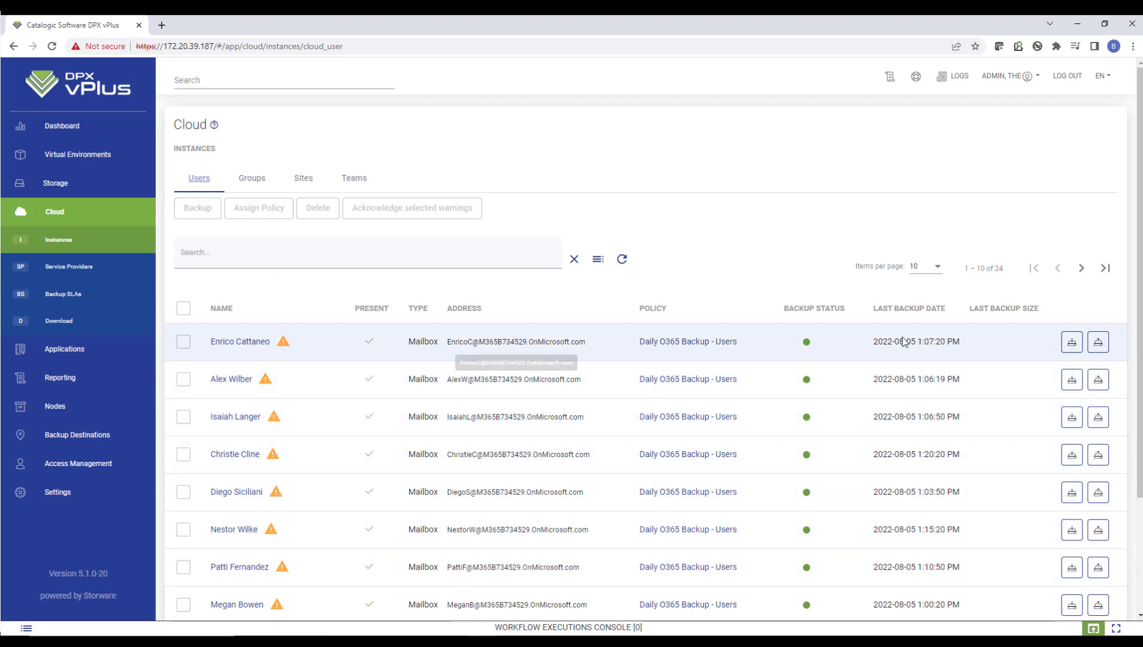
click(1068, 345)
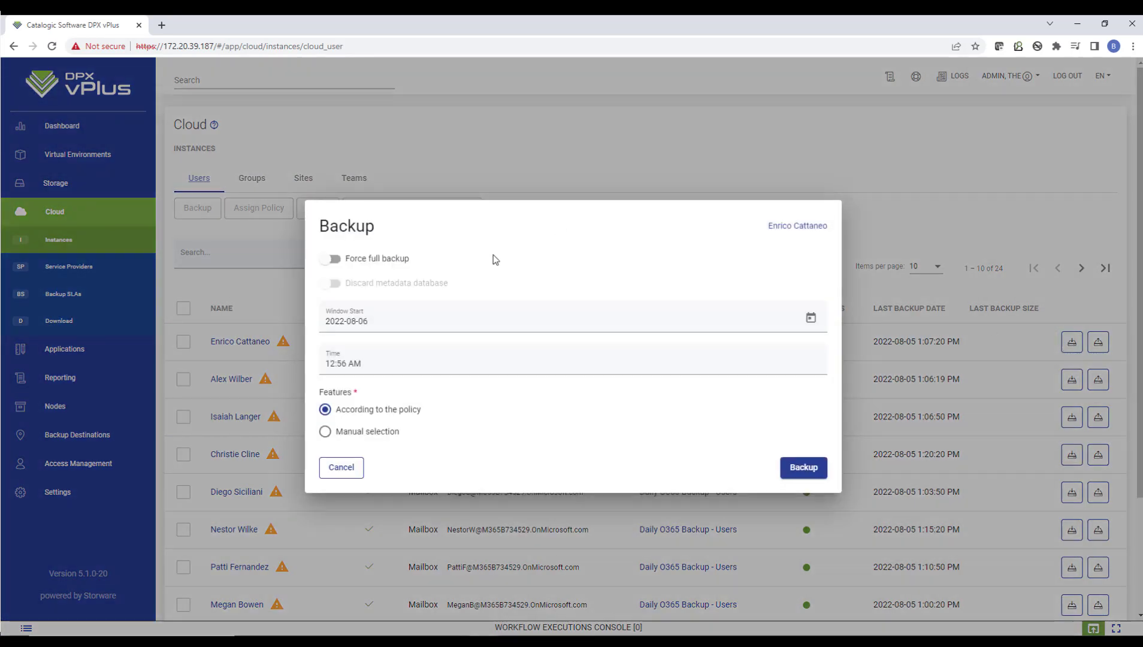
click(325, 432)
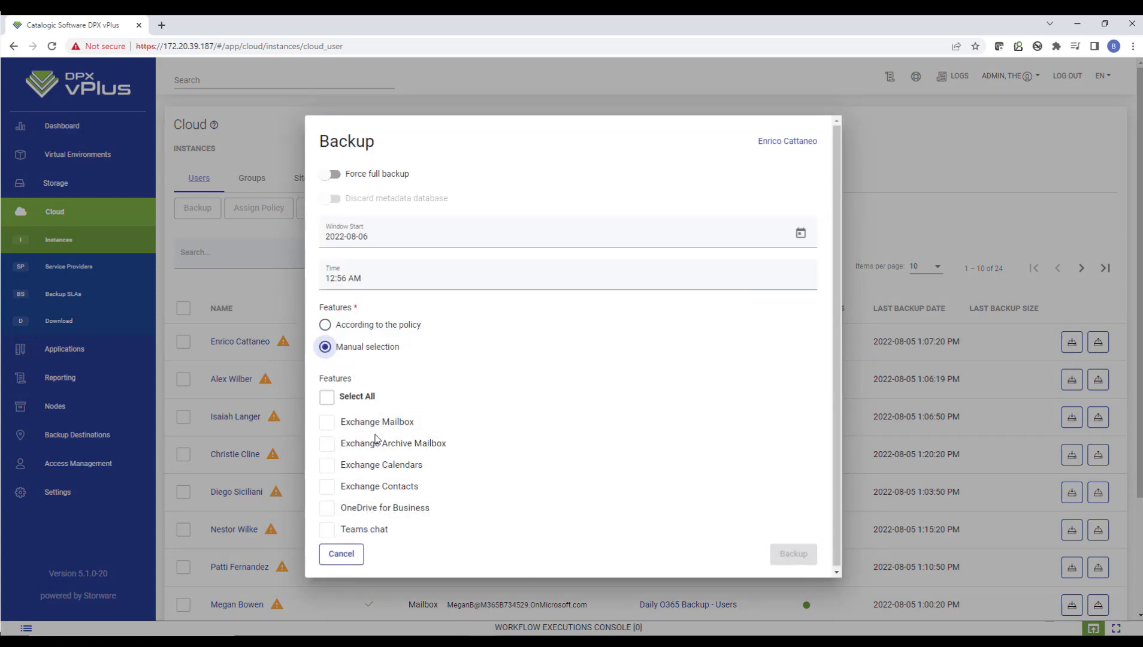
click(327, 397)
click(327, 397)
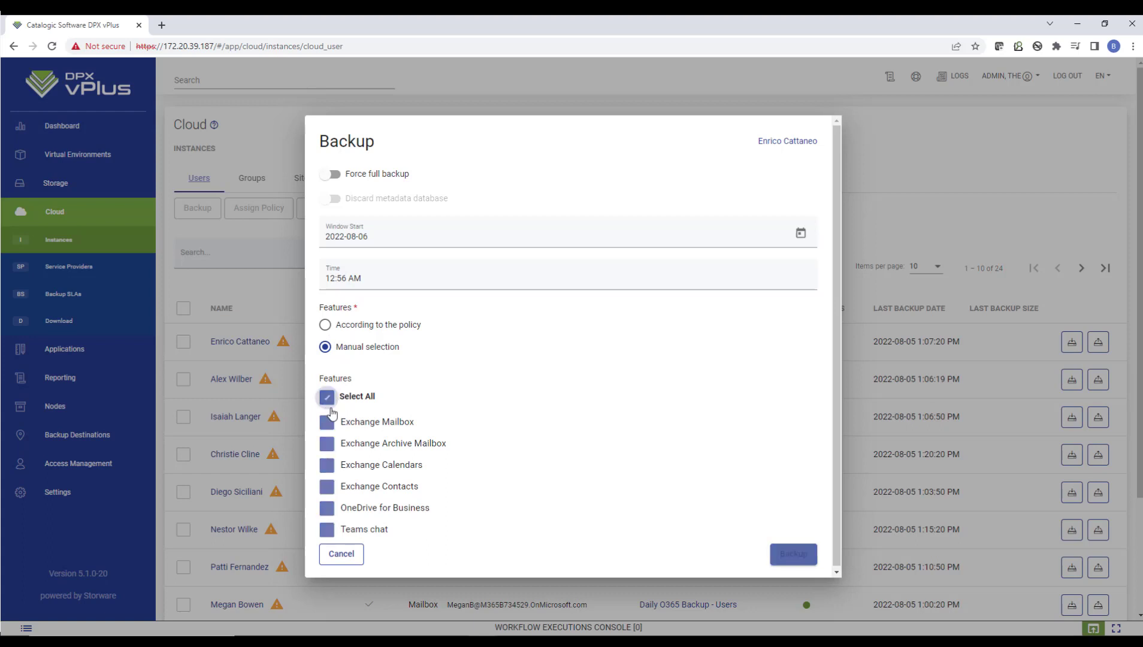
click(328, 422)
click(330, 446)
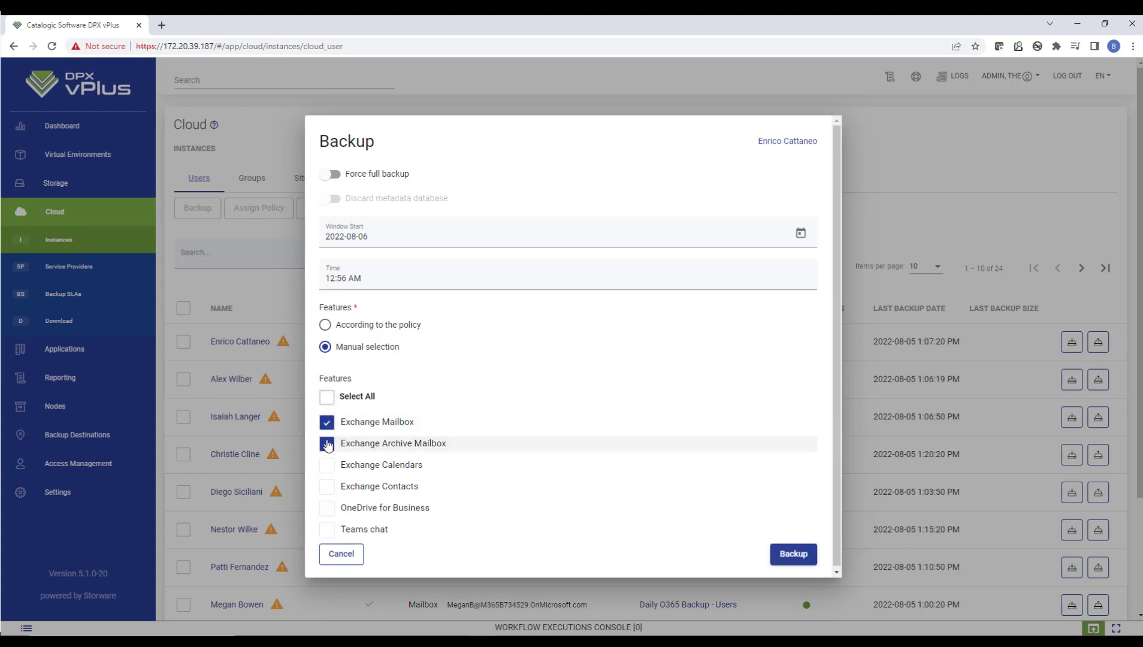
click(326, 444)
click(326, 422)
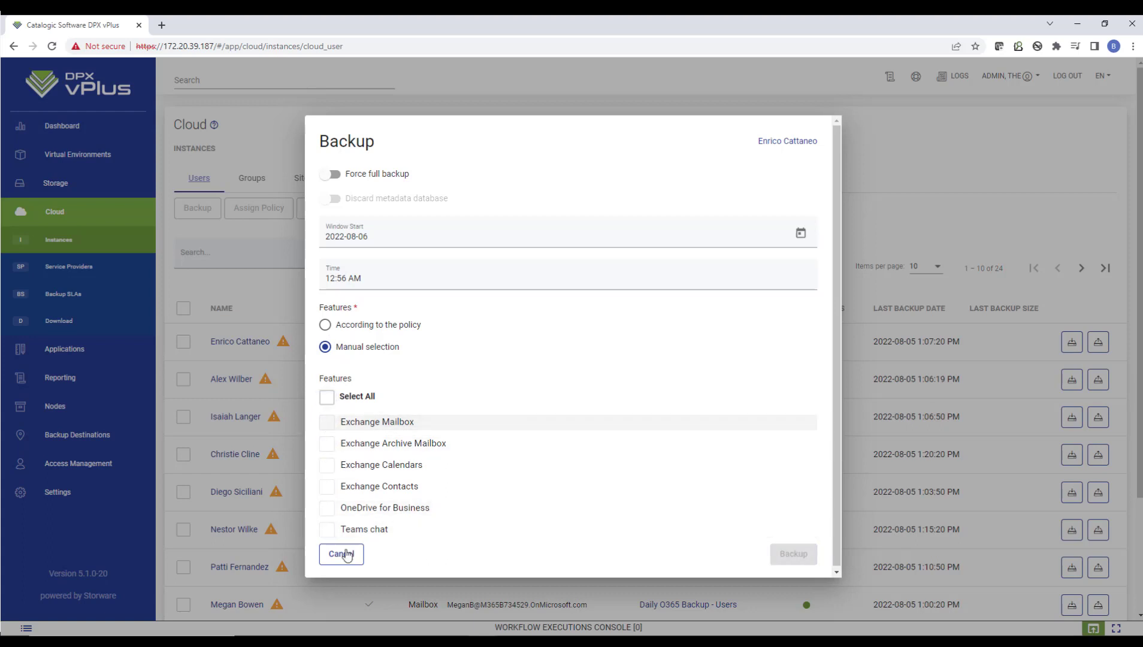
Start the user's backup with only the Exchange Mailbox feature and check the workflow executions console
click(326, 422)
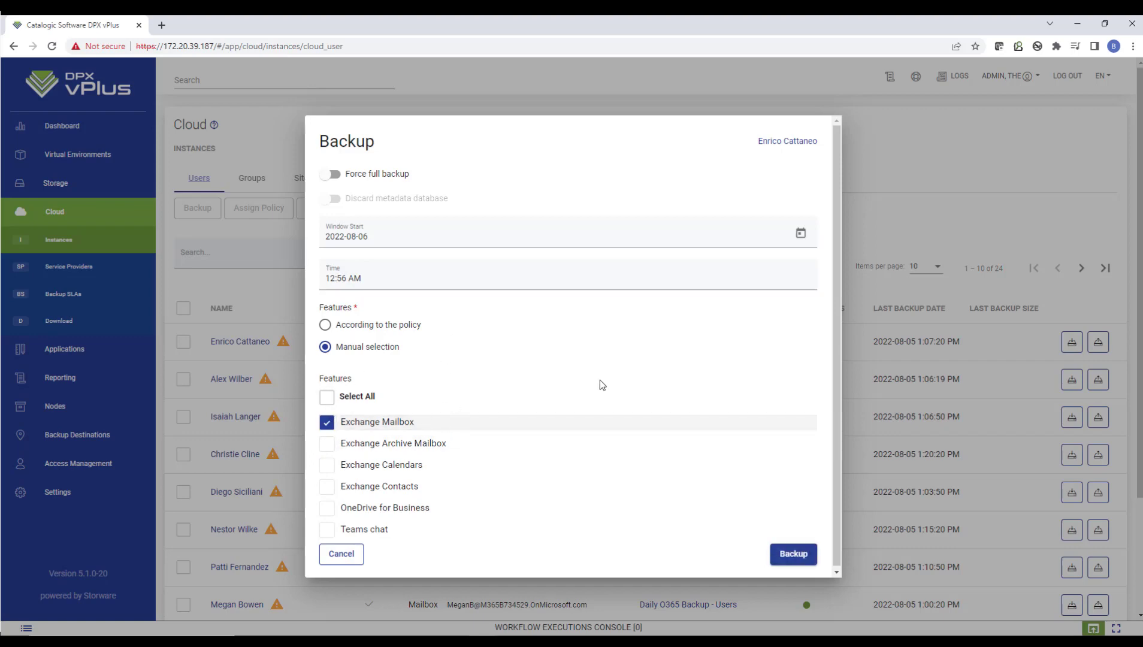
click(790, 554)
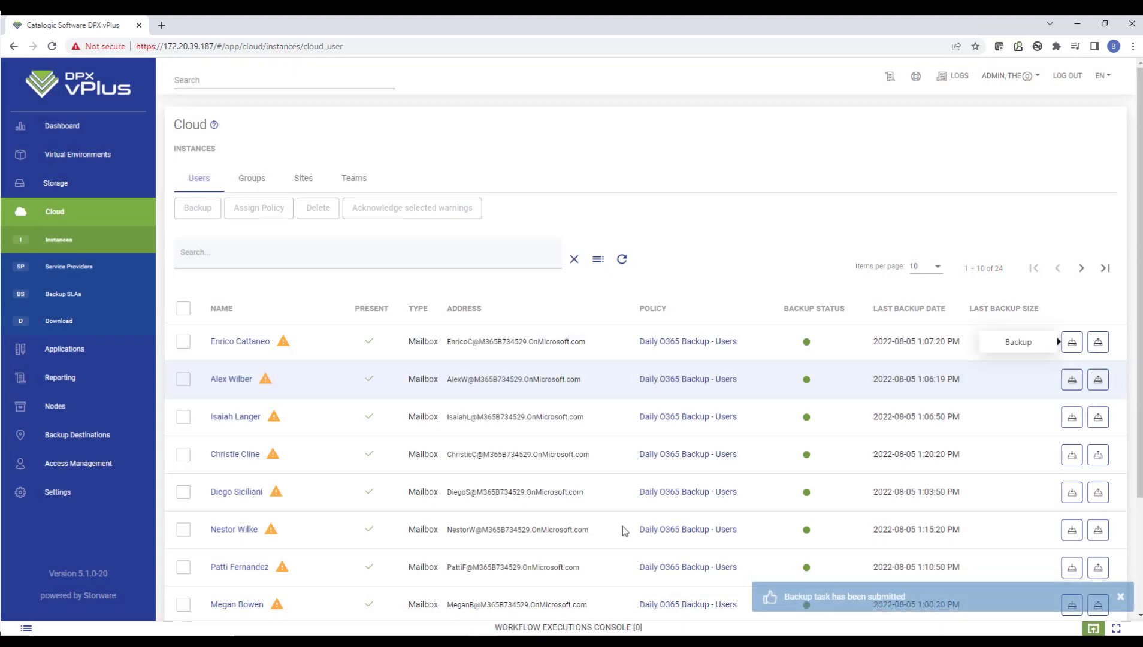
click(683, 629)
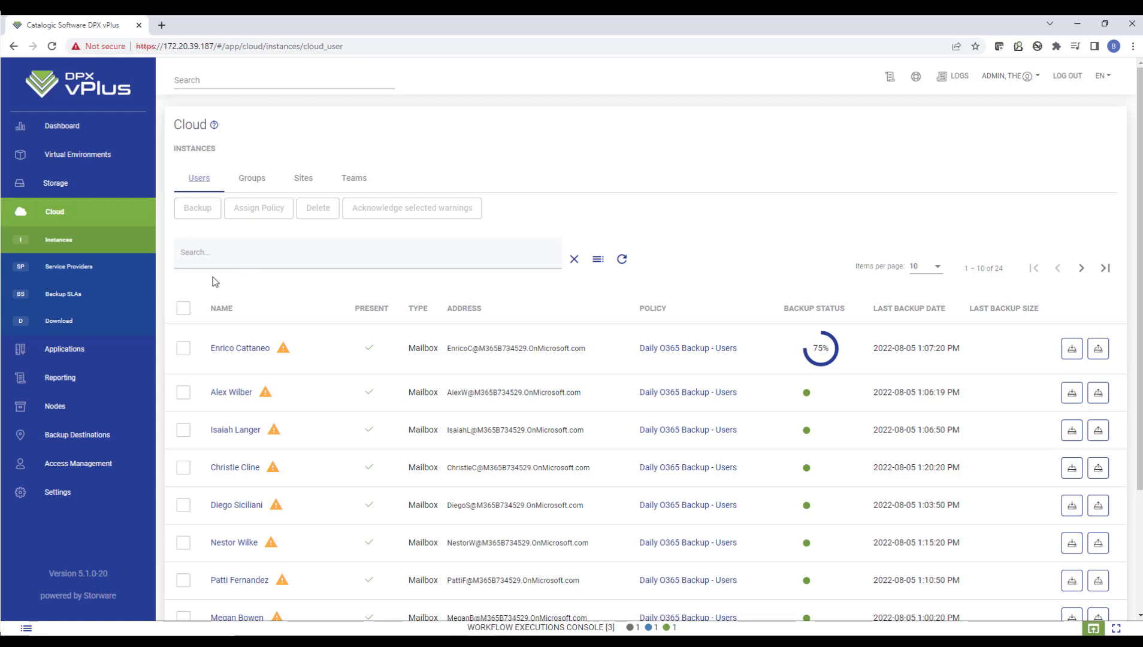
Create a new cloud backup SLA policy and name it Test
click(67, 297)
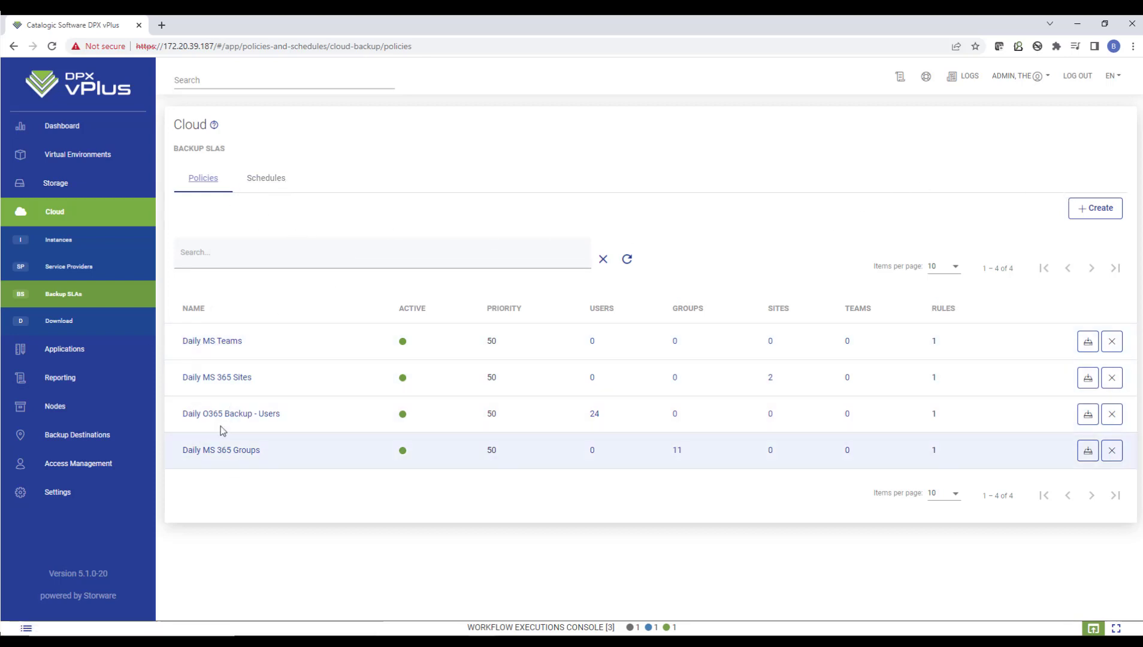
click(1084, 208)
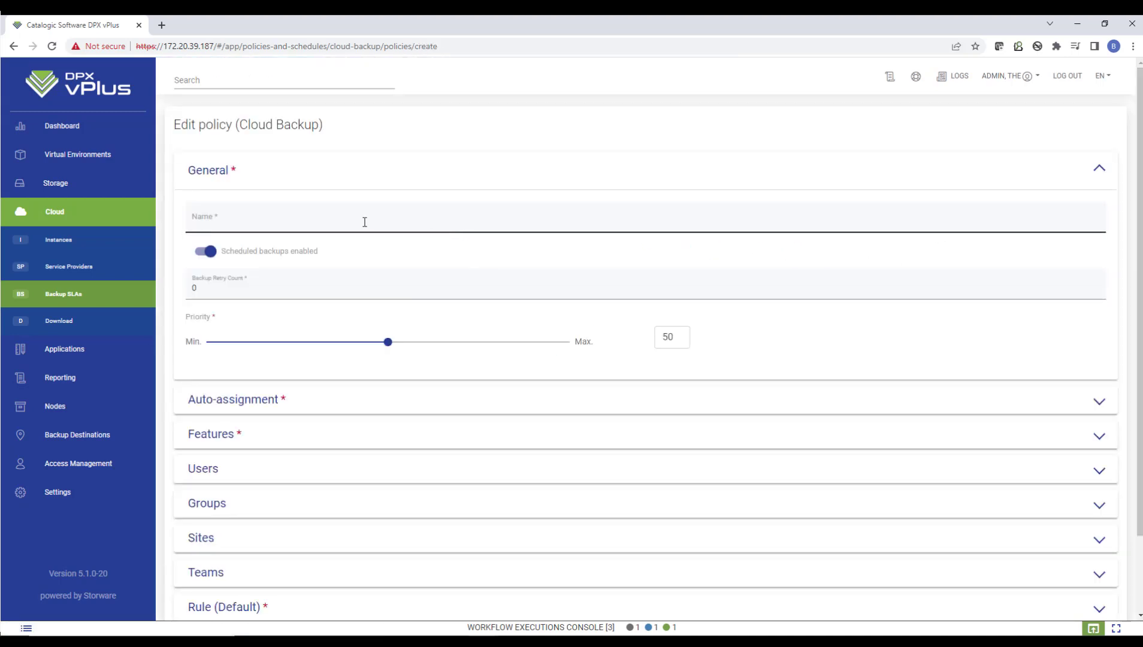
click(337, 222)
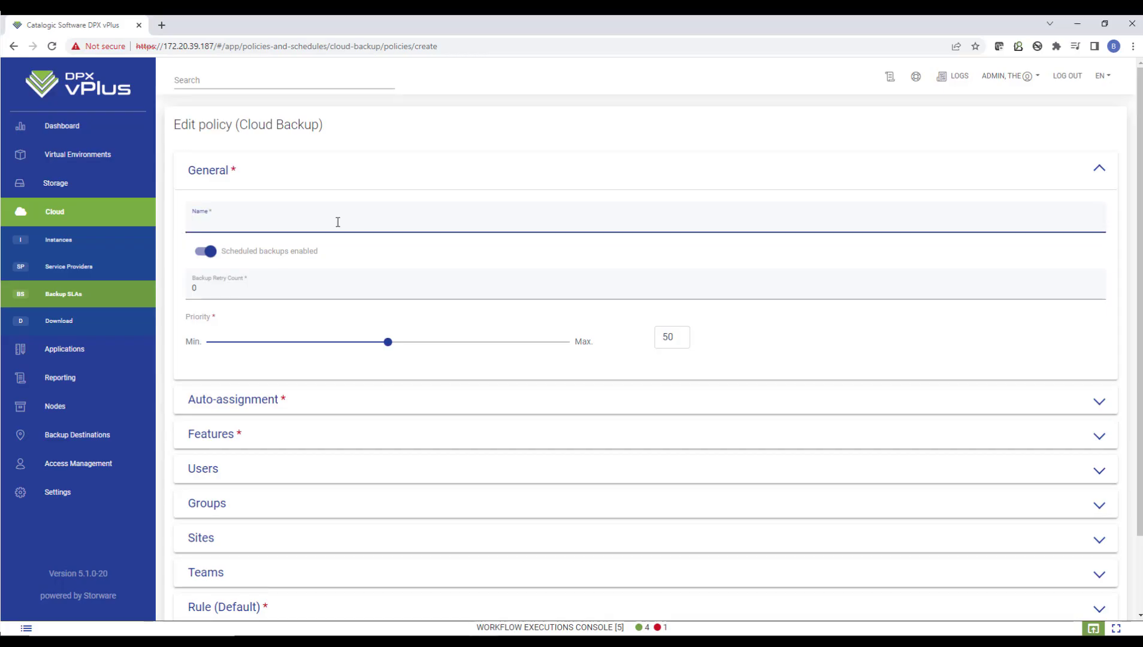
text(Test)
scroll(401, 291, down, 2)
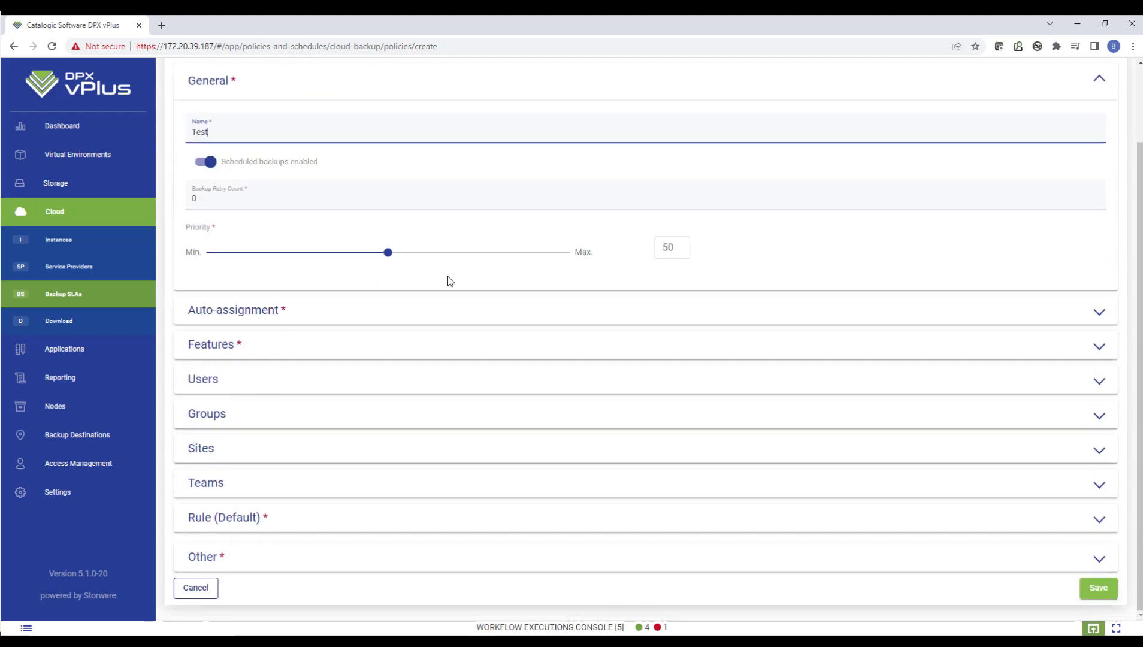
click(243, 311)
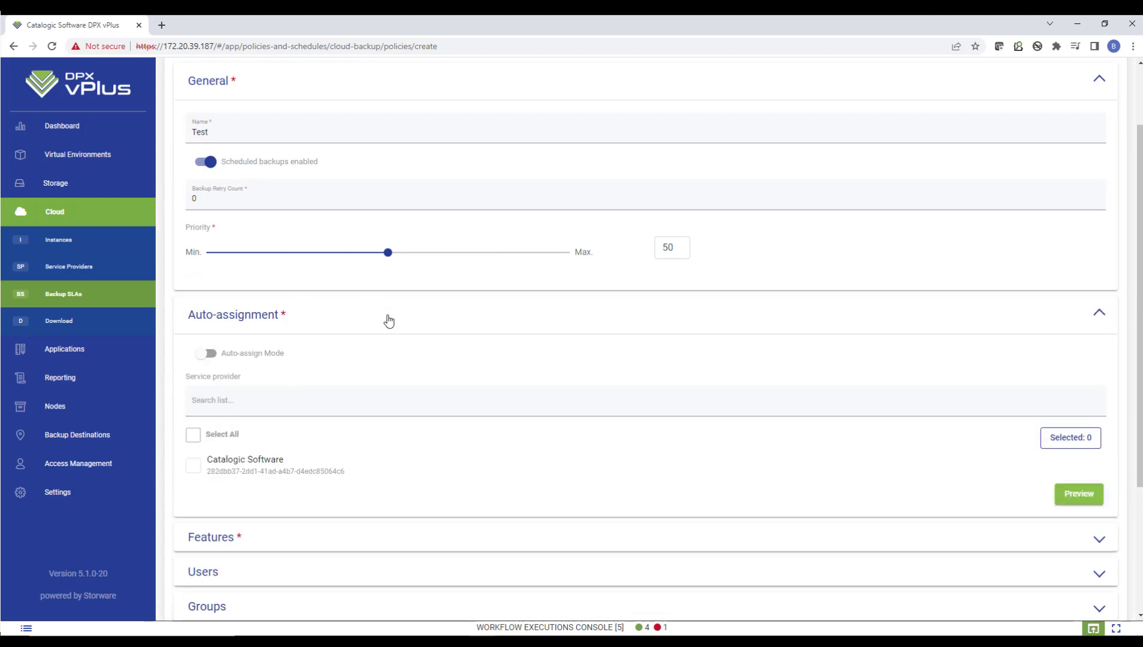
click(193, 466)
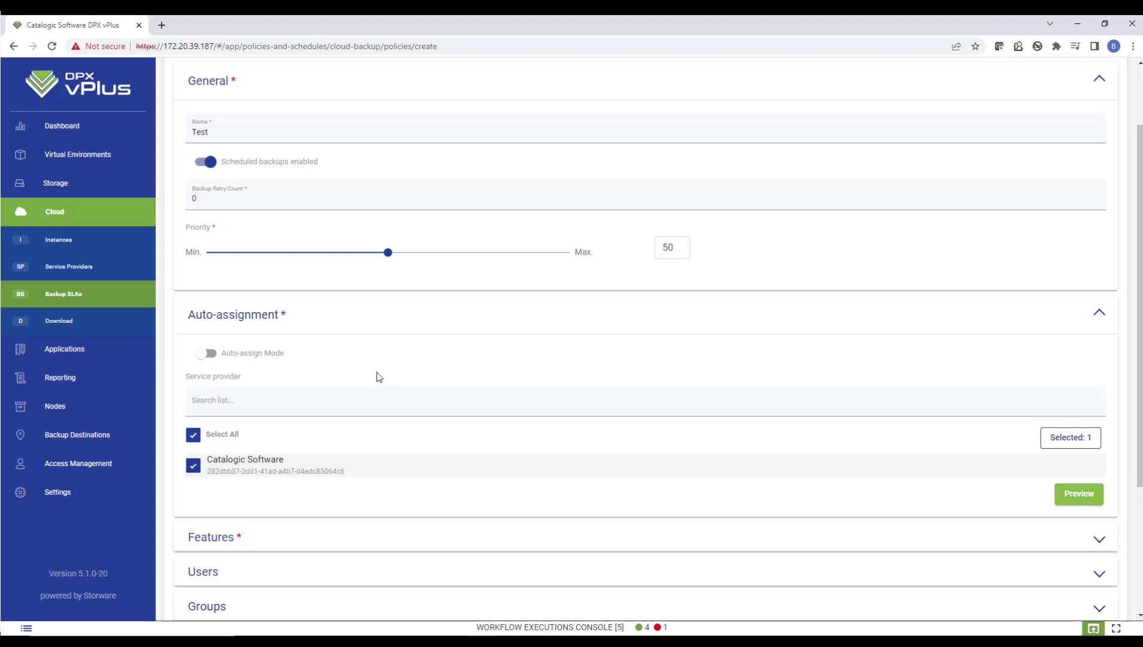
scroll(337, 371, down, 3)
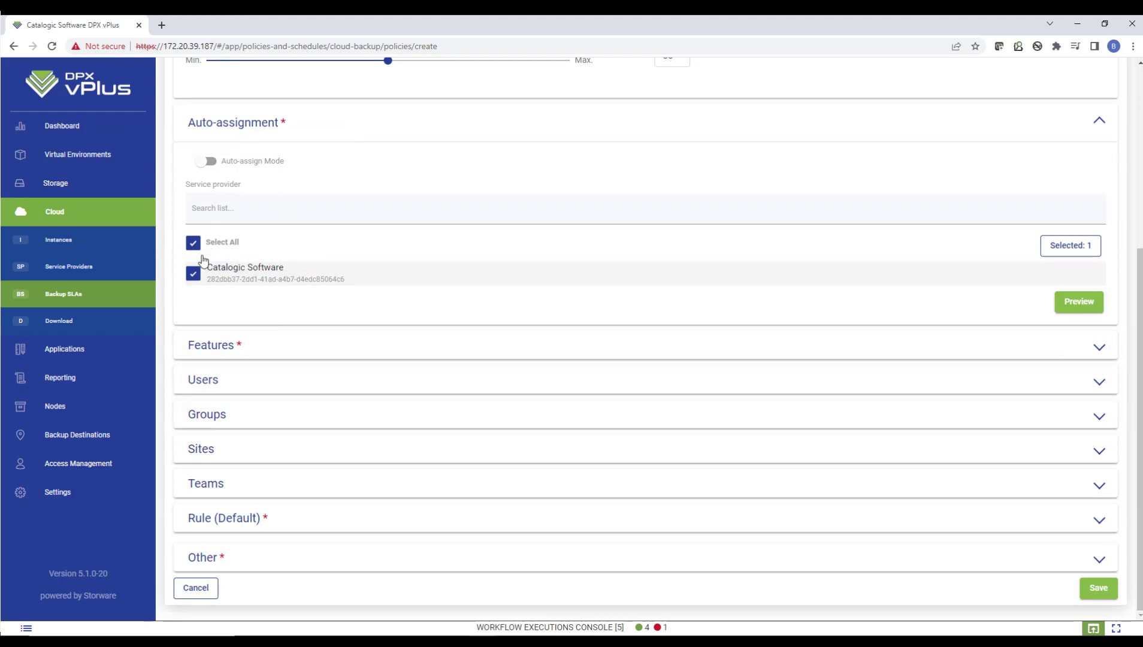
click(194, 274)
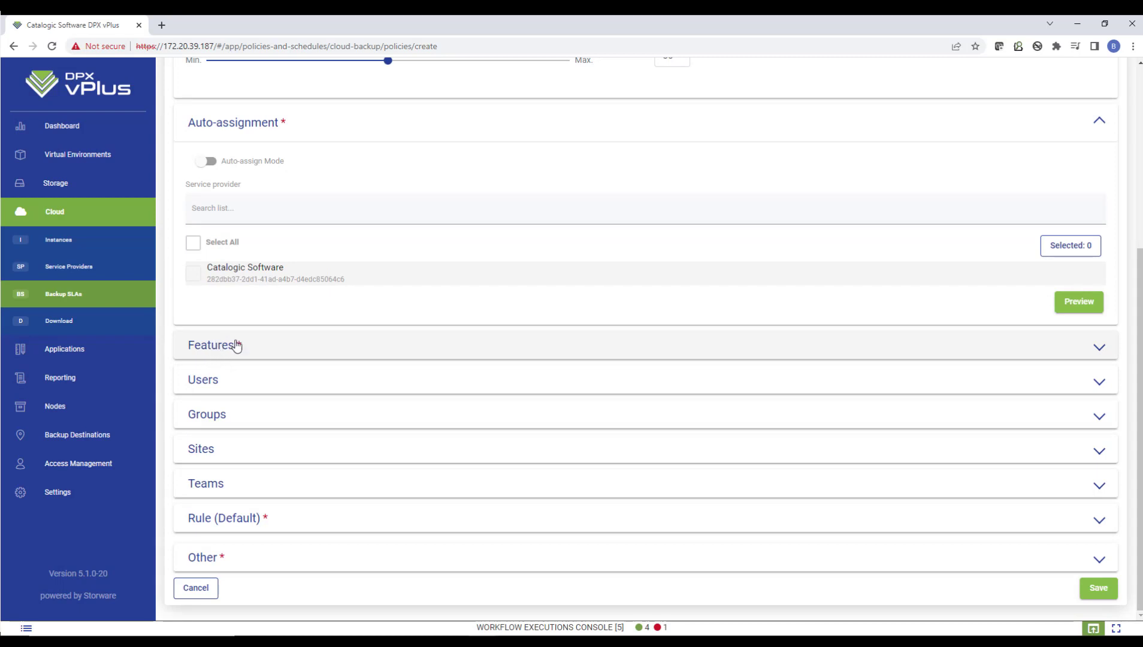
Enable the Exchange Mailbox, Exchange Archive Mailbox, Exchange Calendars and Exchange Contacts user features for the policy
click(218, 346)
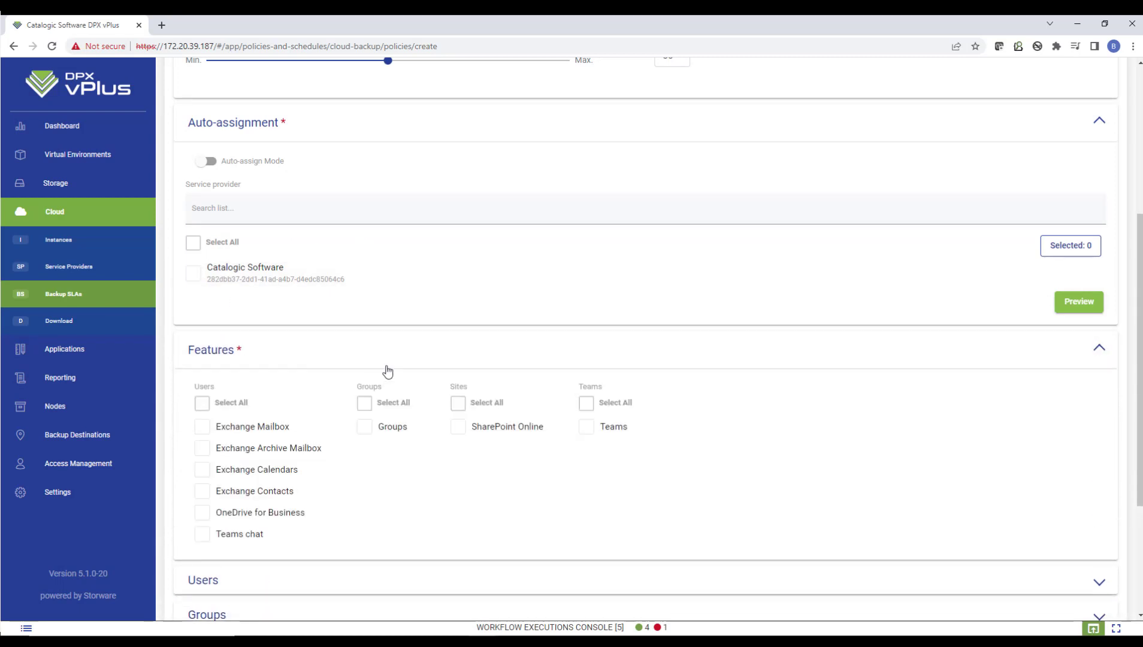
click(302, 122)
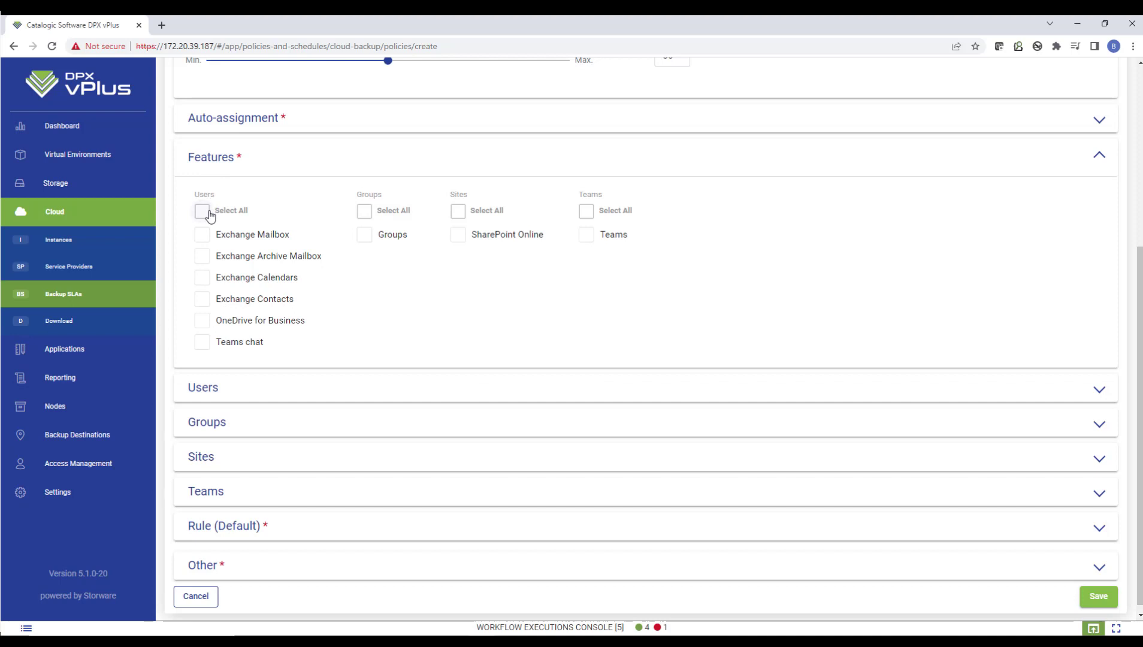
click(203, 235)
click(203, 258)
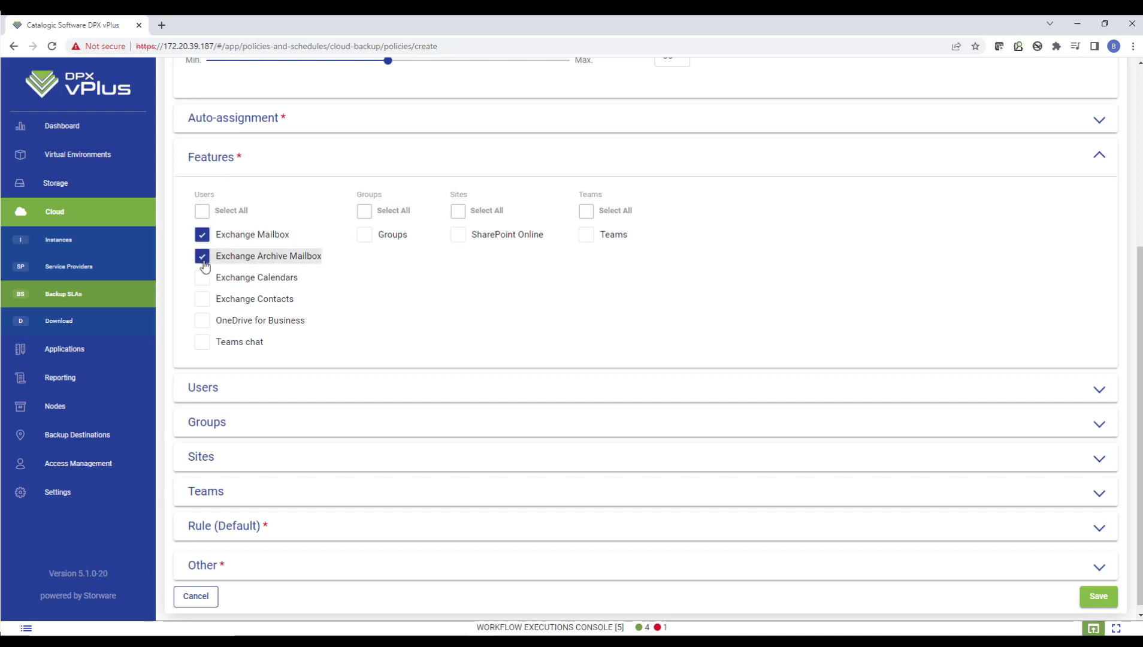
click(202, 278)
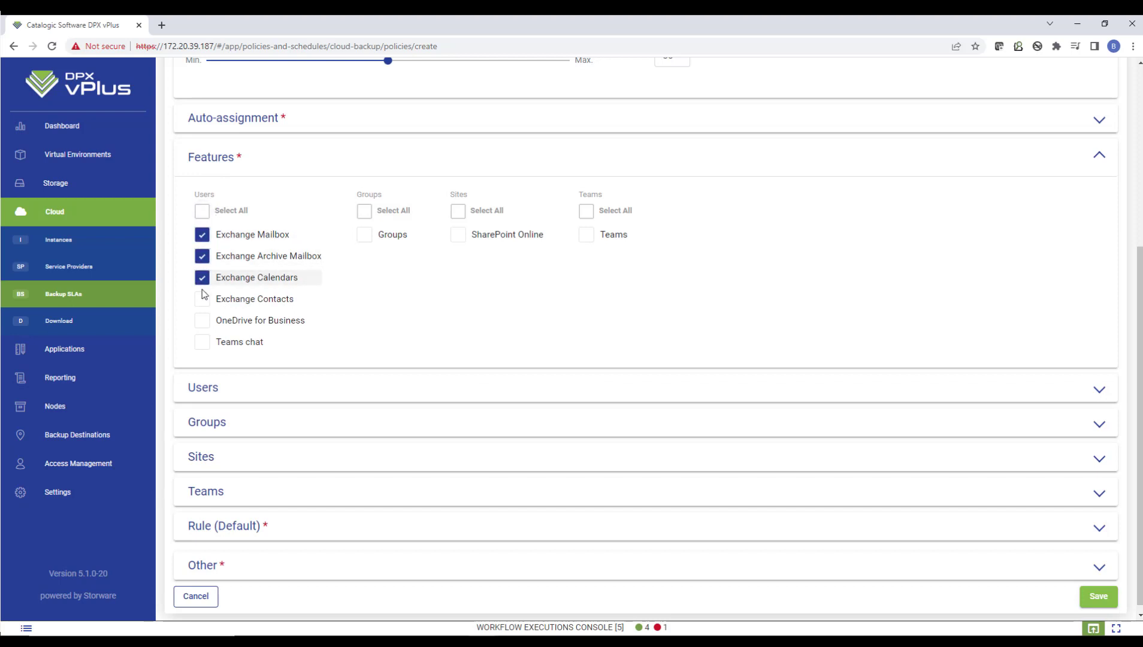
click(202, 300)
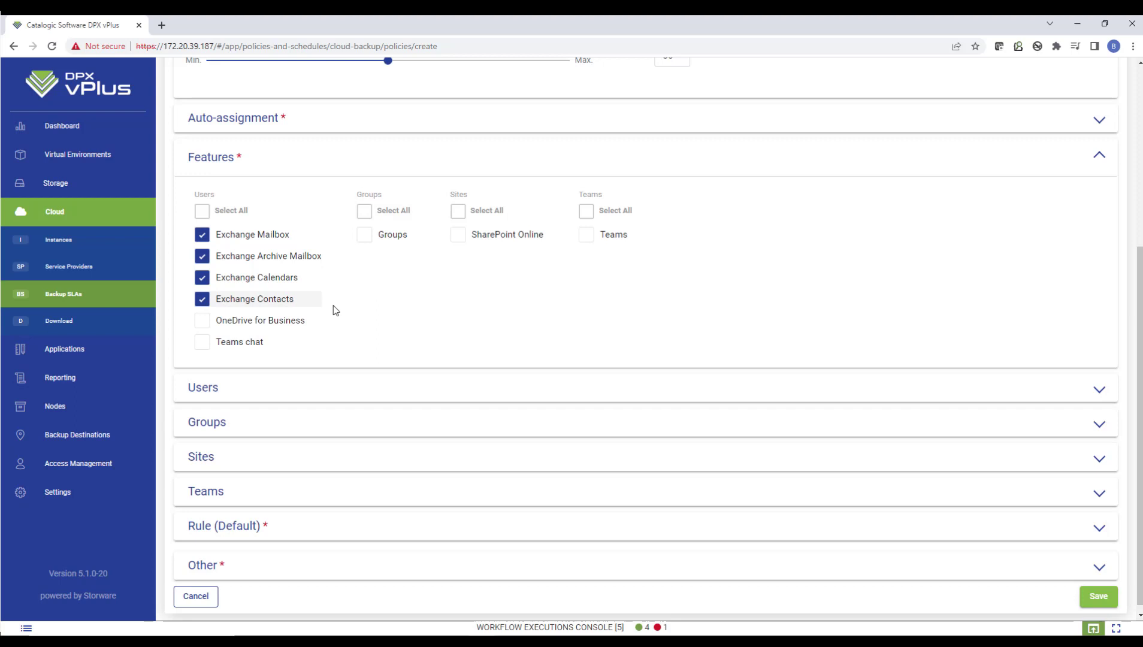
Try selecting all listed users and the first two users individually for the policy, clearing each selection again
click(254, 389)
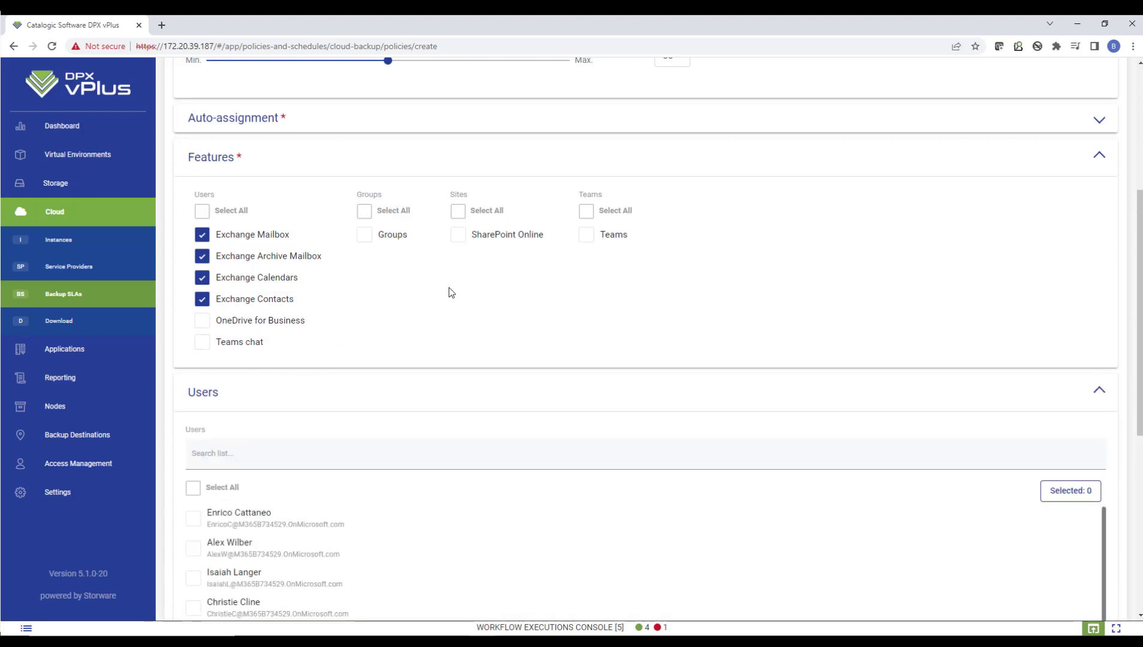
scroll(497, 287, down, 5)
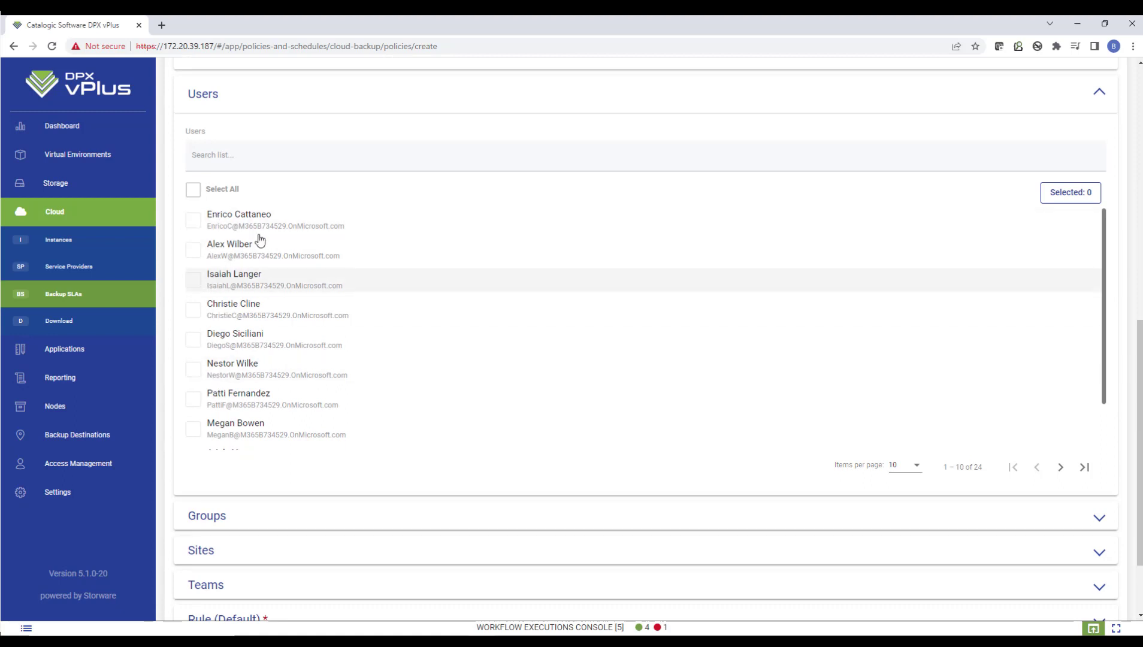
click(193, 191)
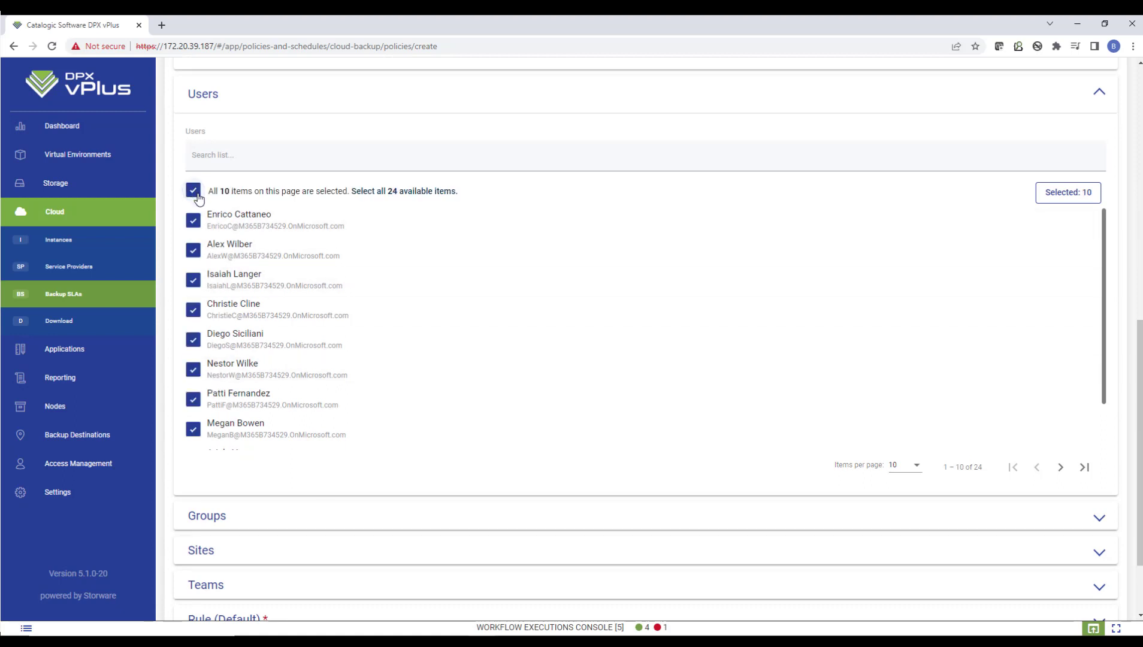
click(193, 190)
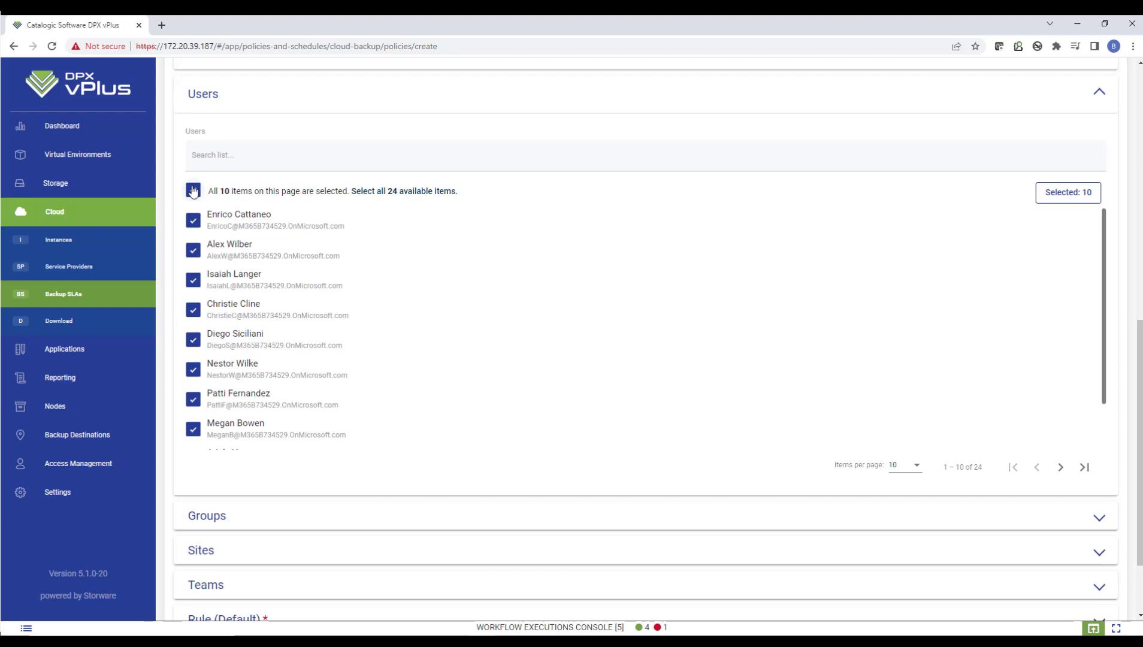
click(194, 222)
click(196, 244)
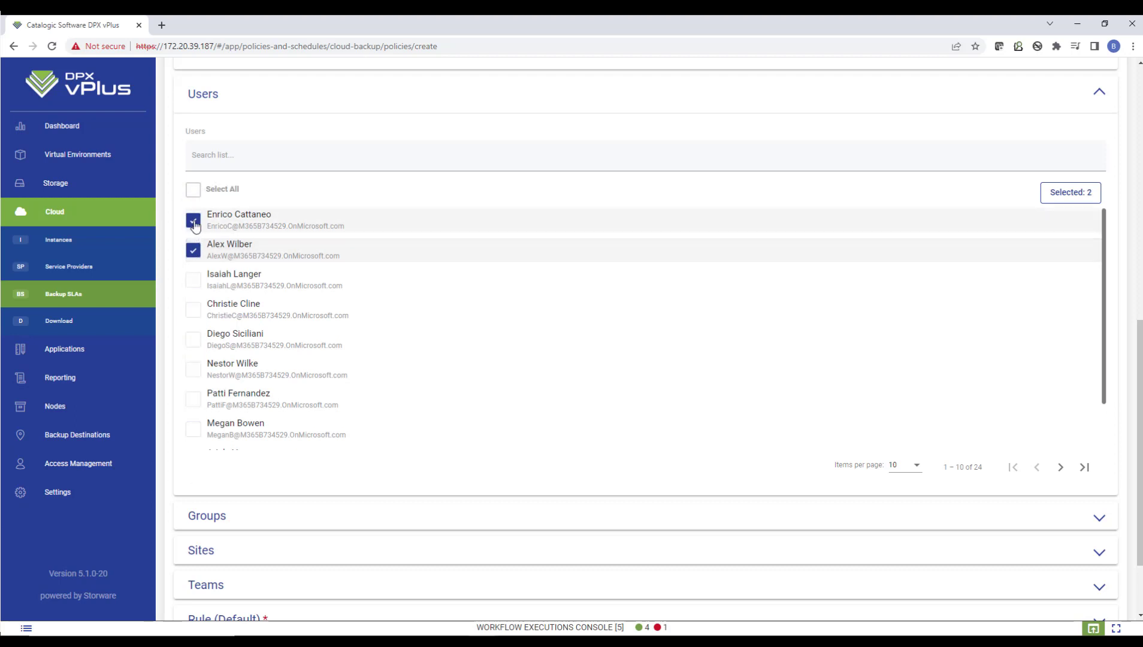
click(201, 221)
click(194, 249)
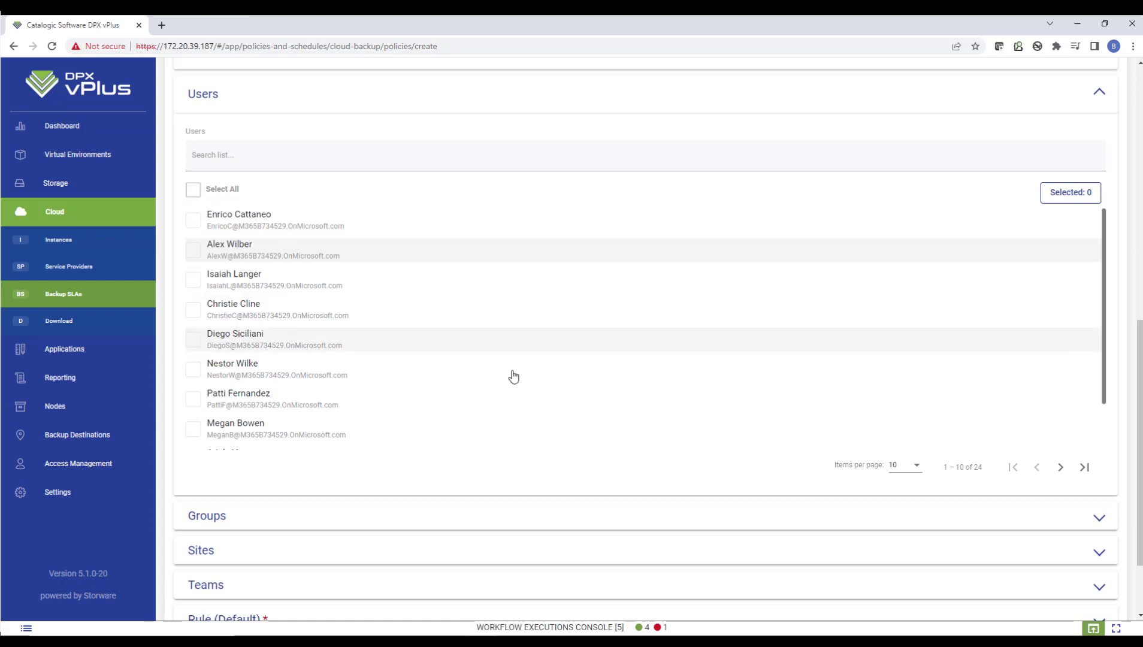
Choose vprotect_server (File System) as the default rule's primary backup destination and discard the new policy
scroll(449, 299, down, 3)
scroll(419, 180, down, 2)
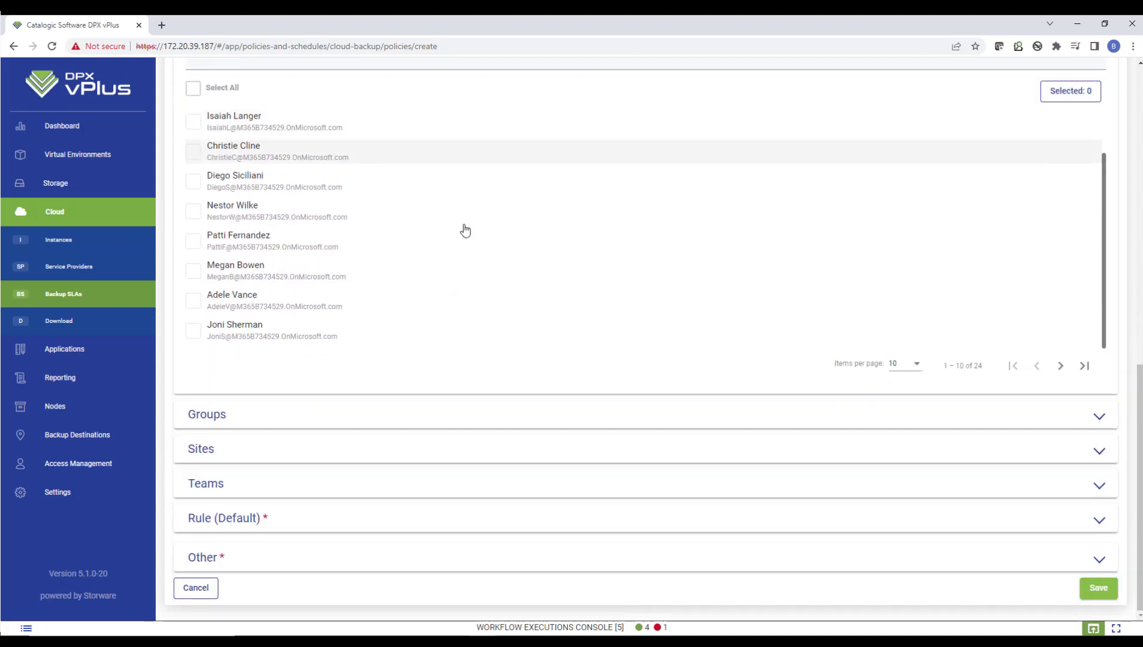
click(335, 520)
scroll(554, 446, down, 6)
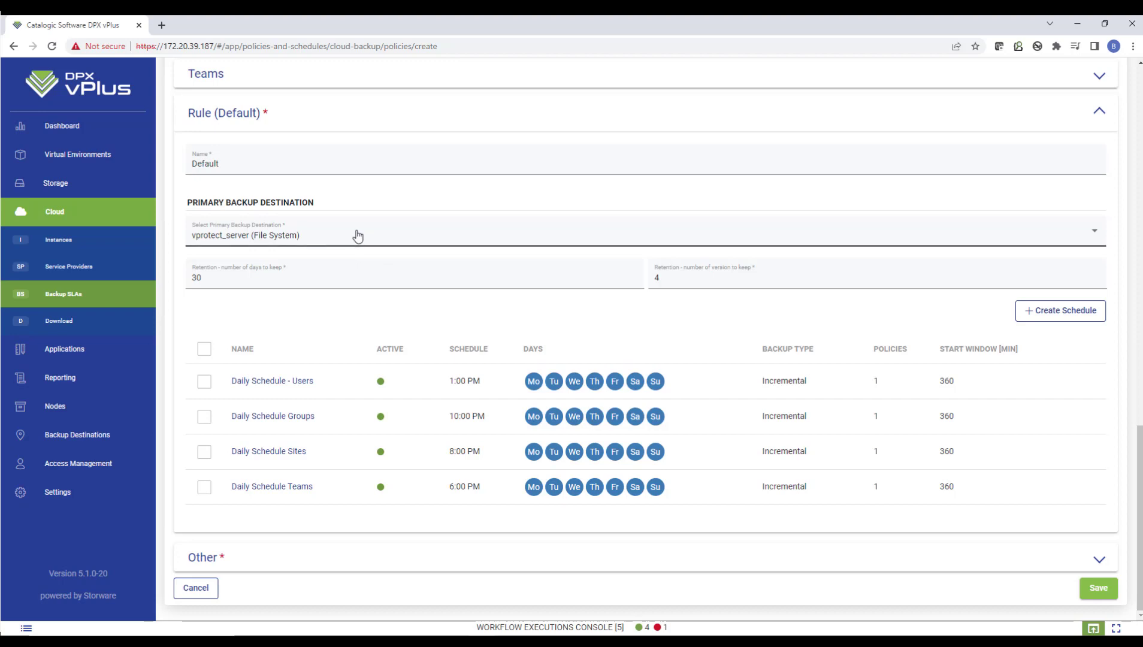
click(357, 237)
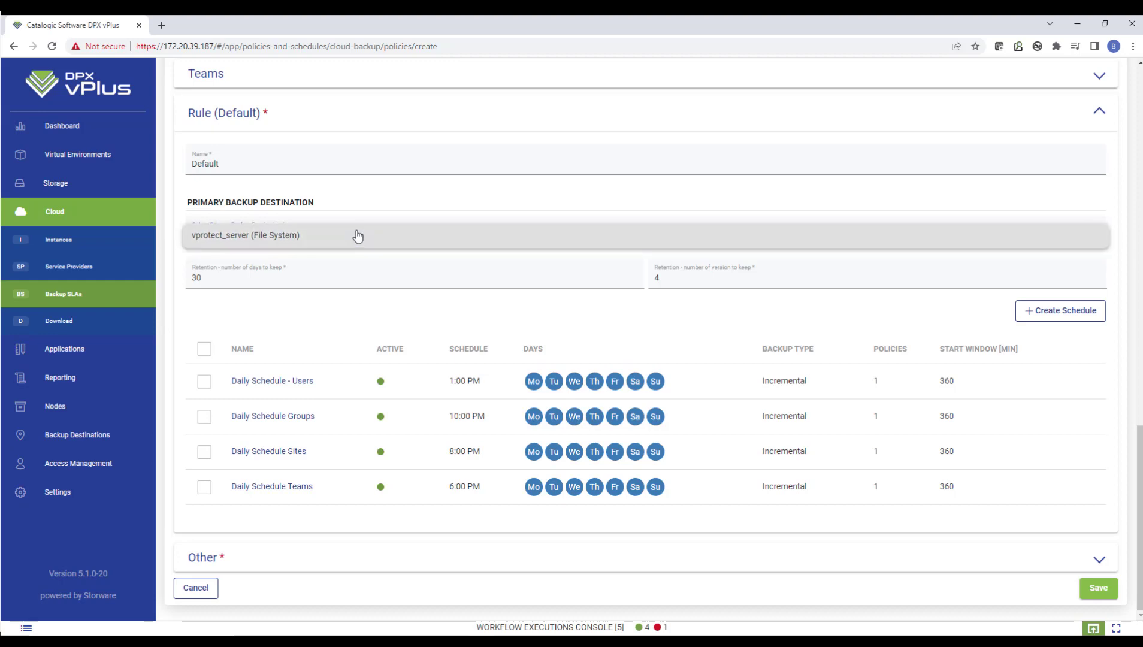
click(342, 234)
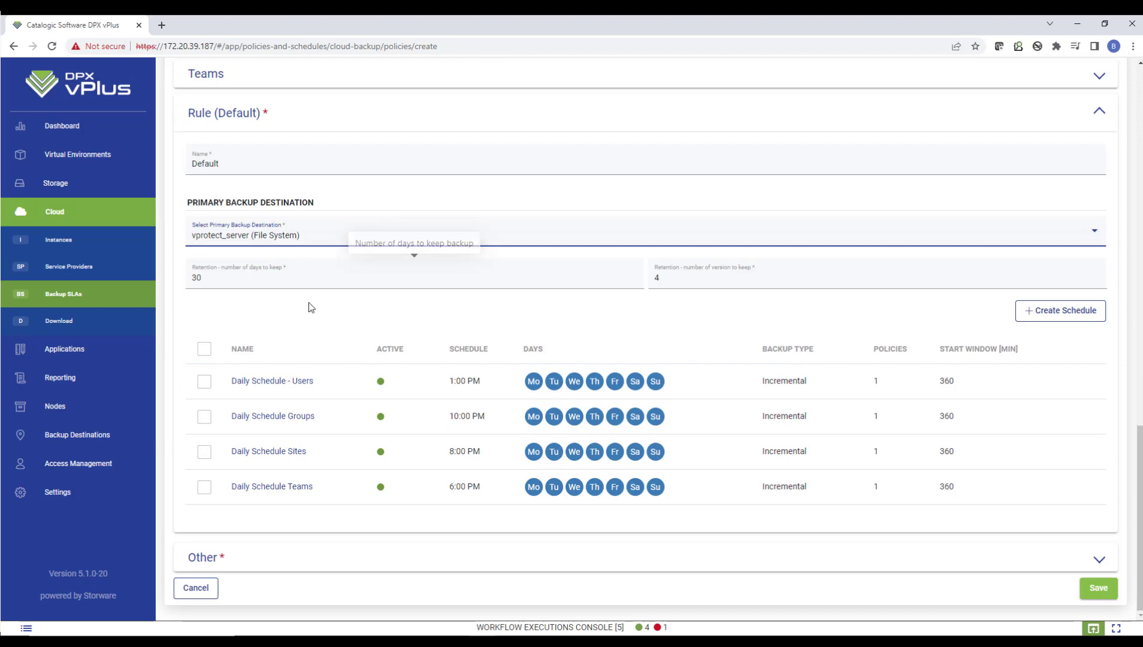
click(199, 588)
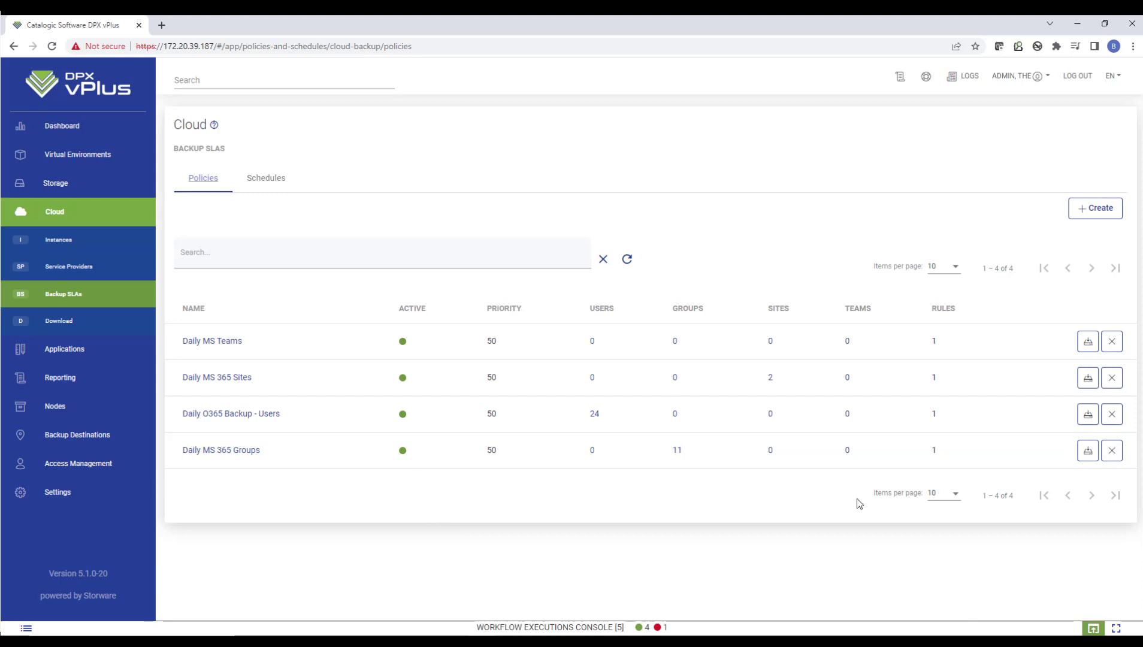
Open the cloud instances and examine the features offered for restoring the first user, closing the dialog without restoring
click(66, 240)
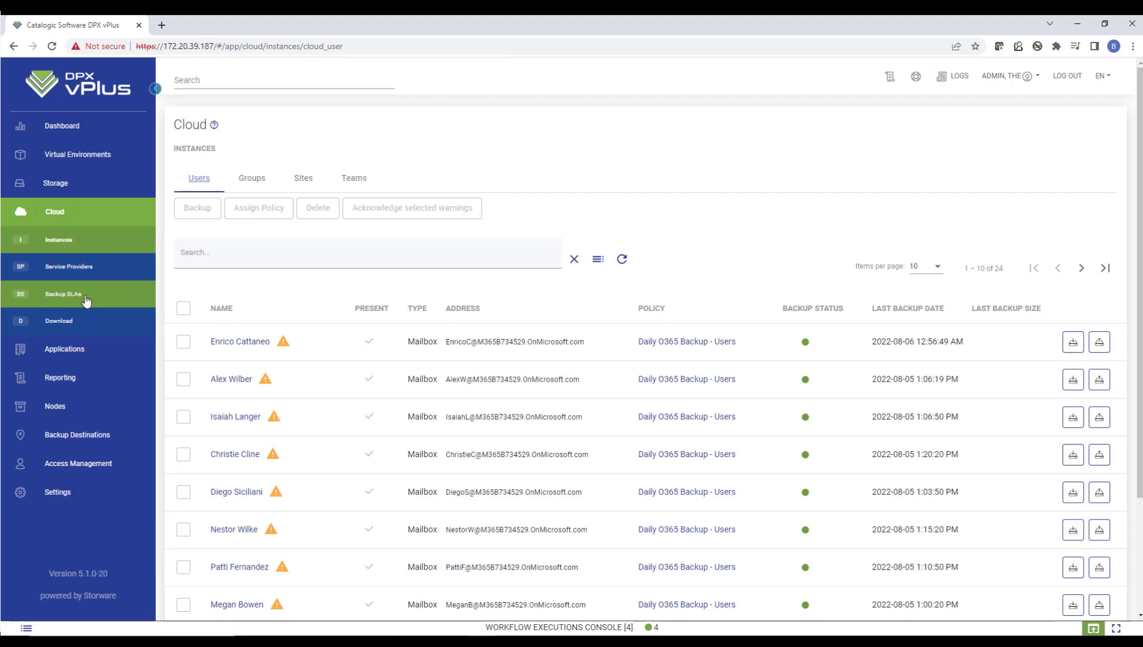
click(322, 272)
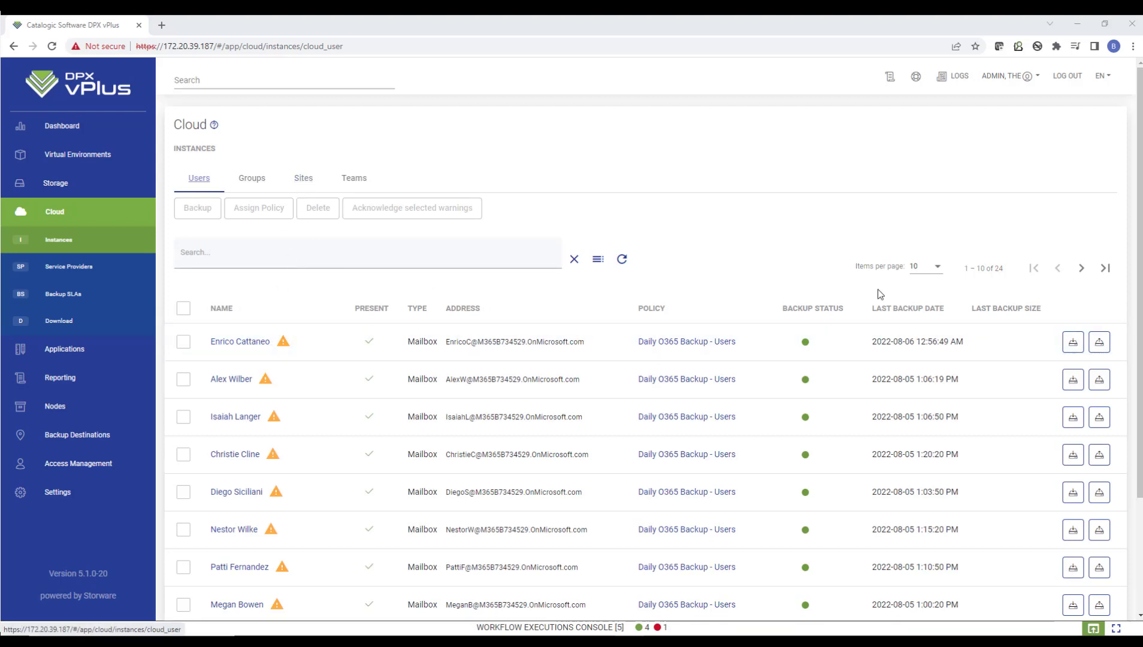
click(1100, 343)
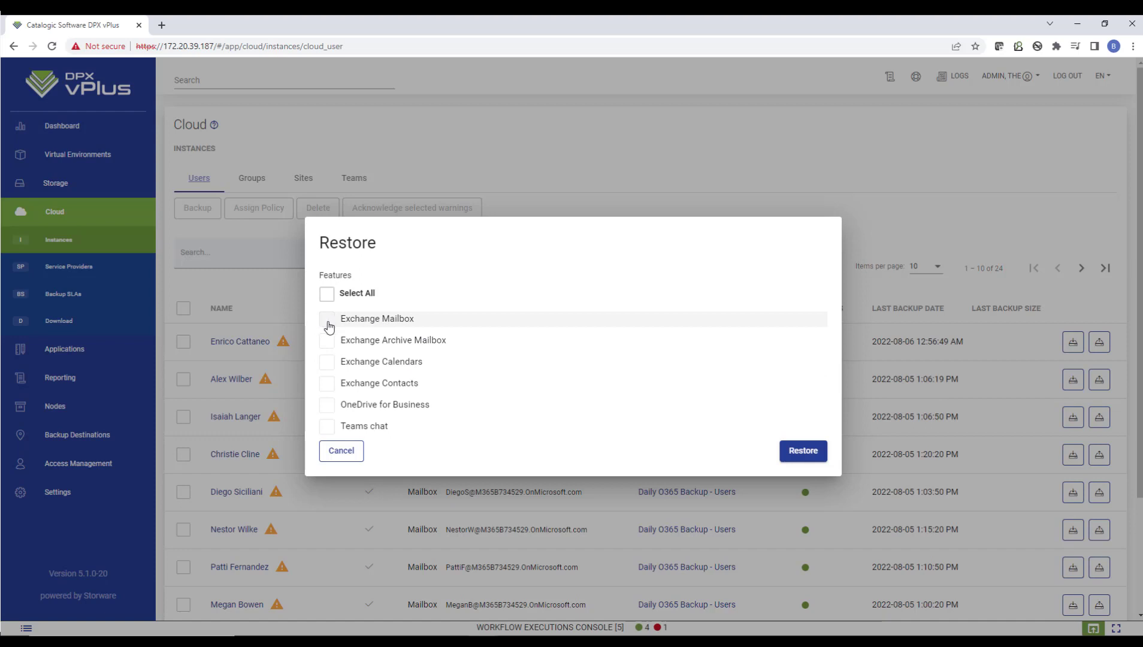
click(341, 451)
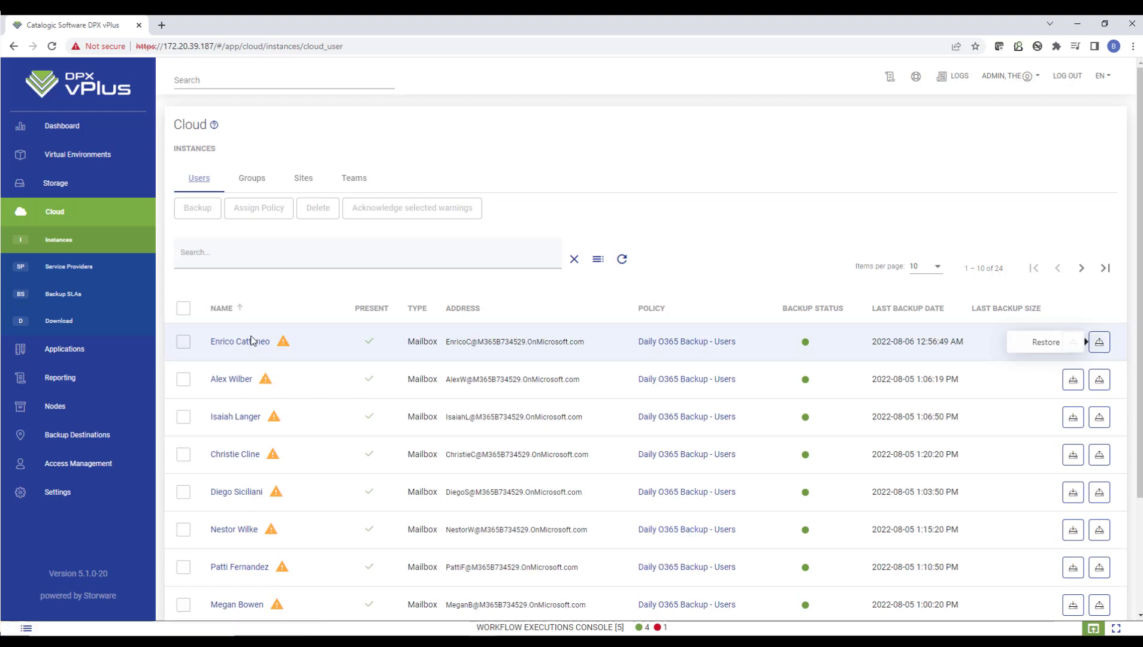
Open the first user's details and display the user's protected data
click(241, 342)
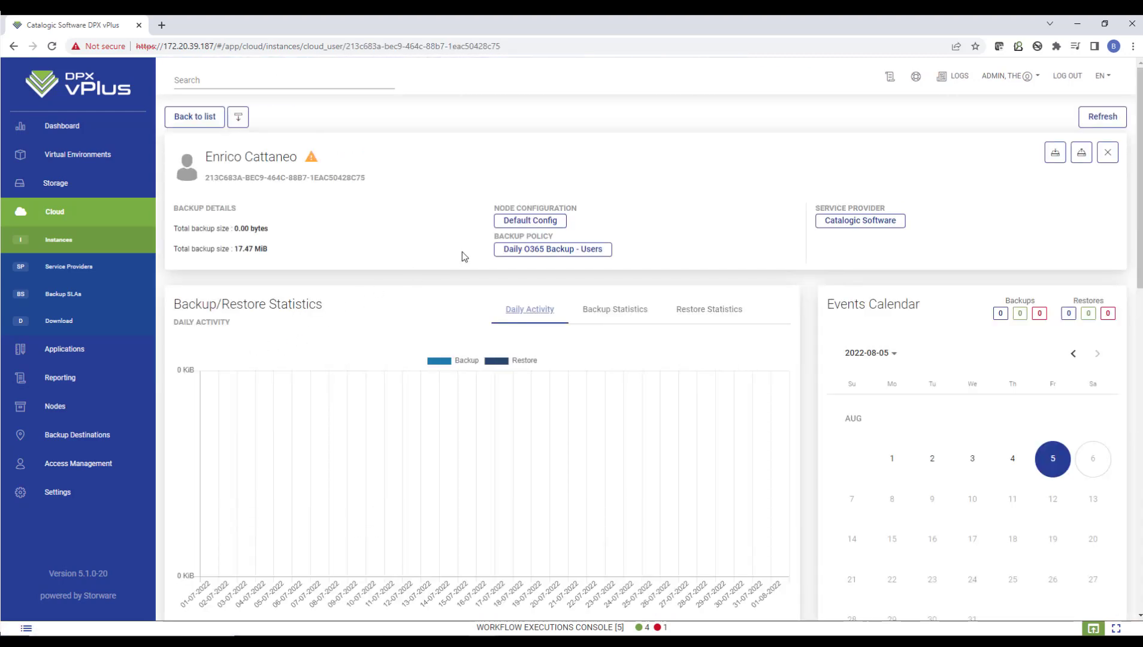
scroll(462, 251, down, 5)
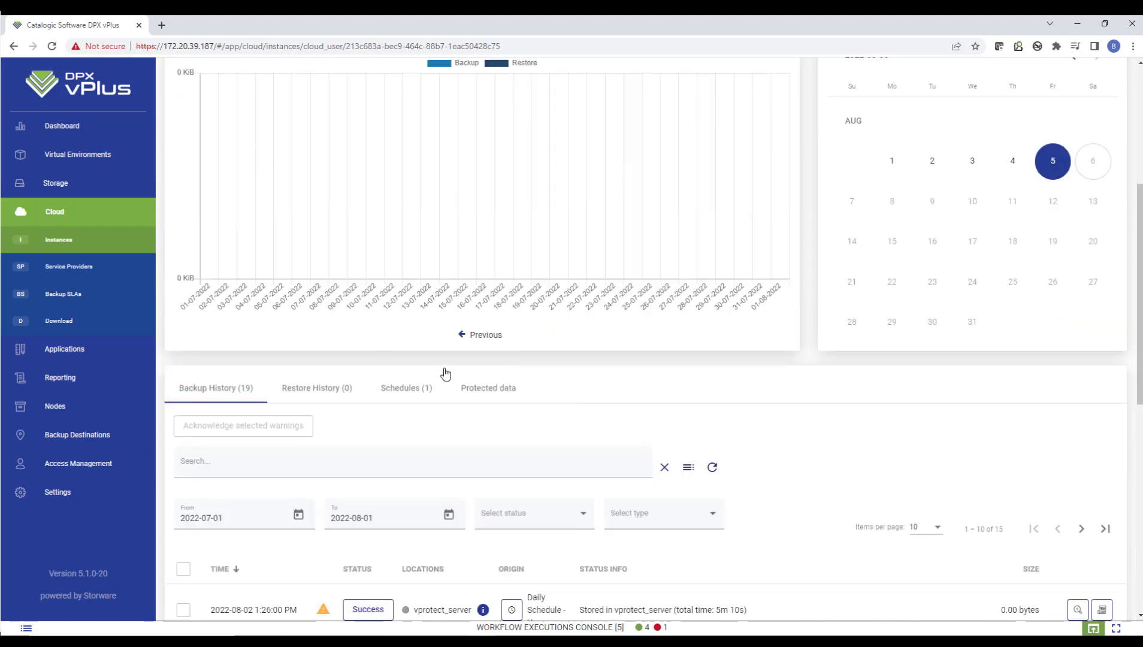
scroll(444, 374, down, 5)
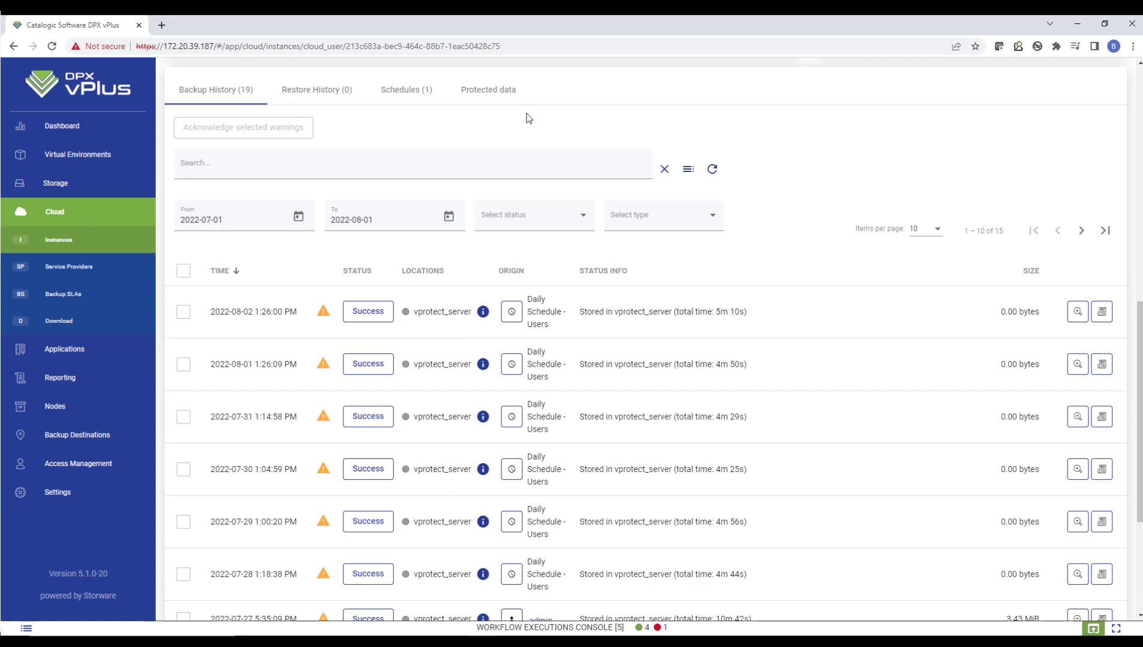
click(492, 91)
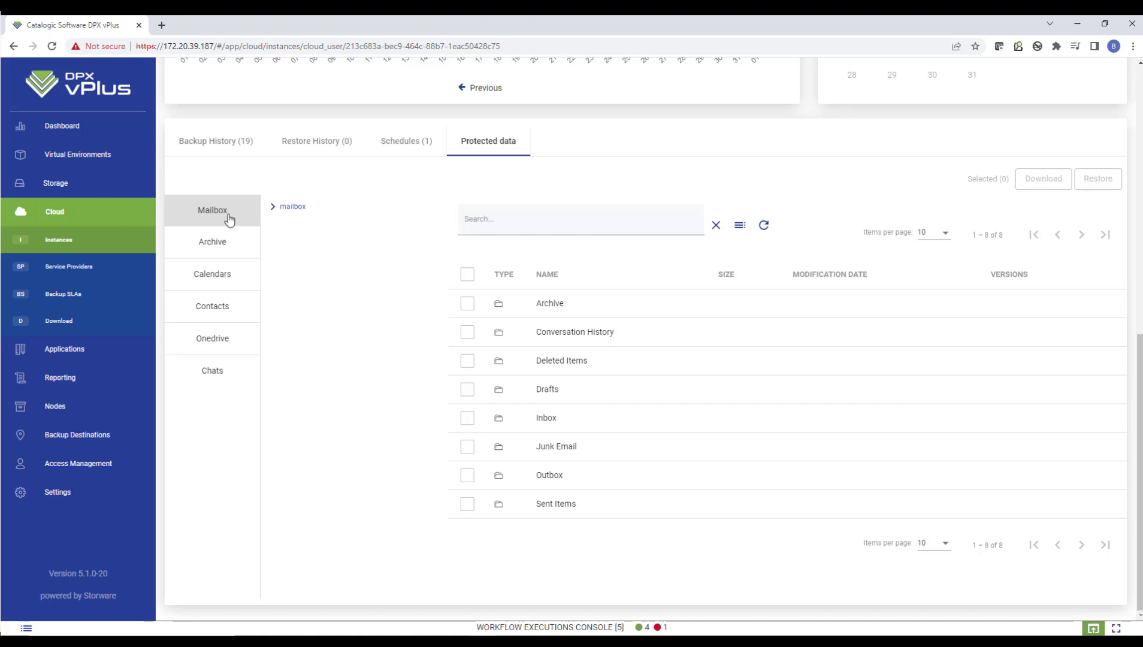
Open the Inbox folder in the protected mailbox and select the "Welcome to your monthly digest" message
click(546, 418)
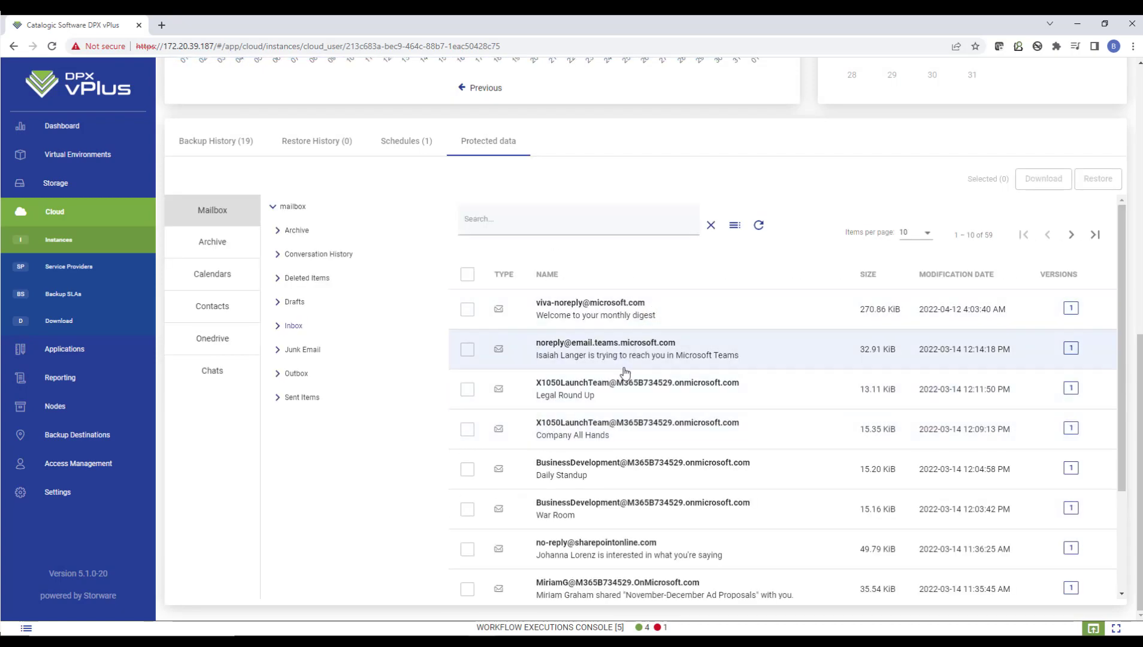
scroll(625, 369, down, 3)
scroll(625, 374, up, 3)
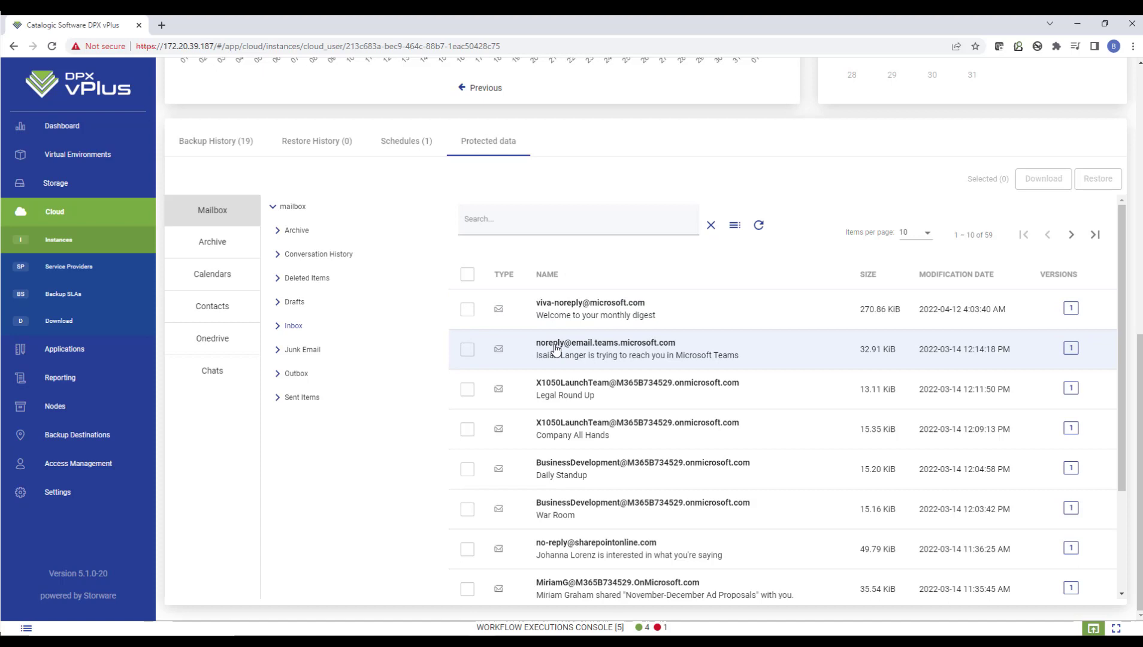
click(467, 309)
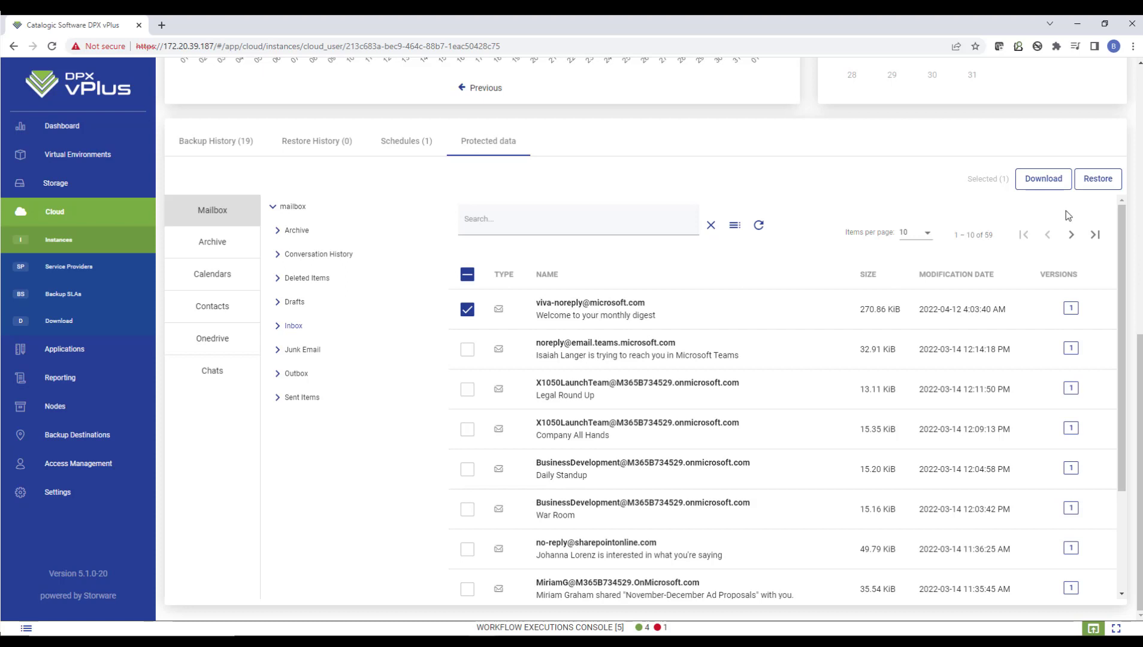
Examine the restore options for the selected message, including the other accounts available as targets, and cancel the restore
click(1097, 192)
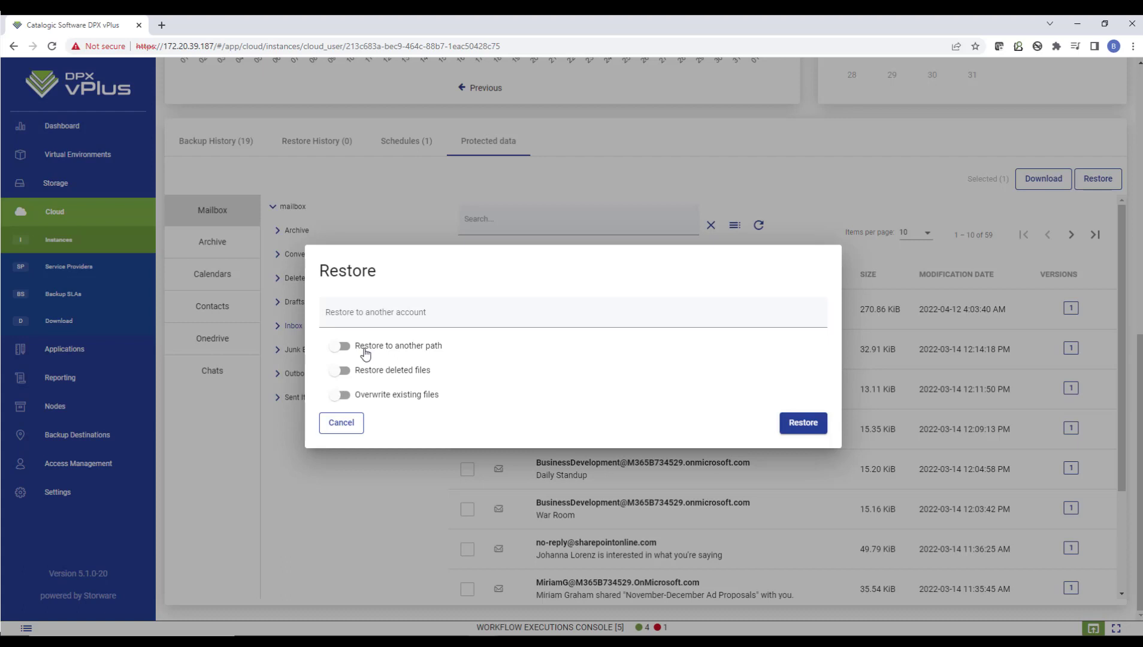
click(408, 313)
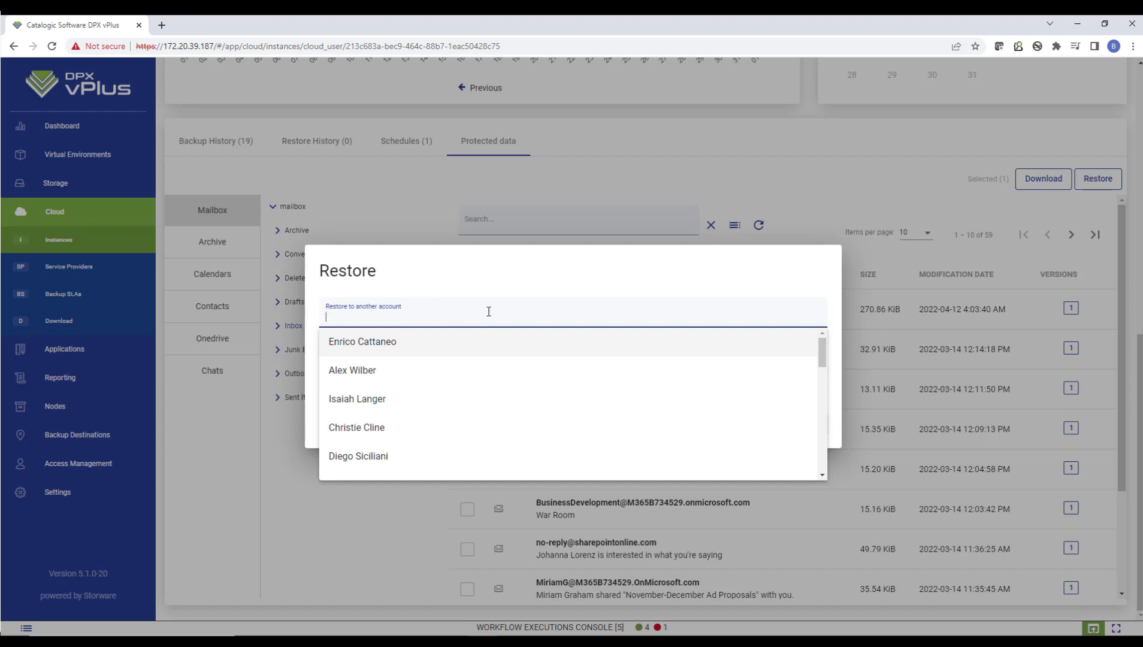
click(467, 265)
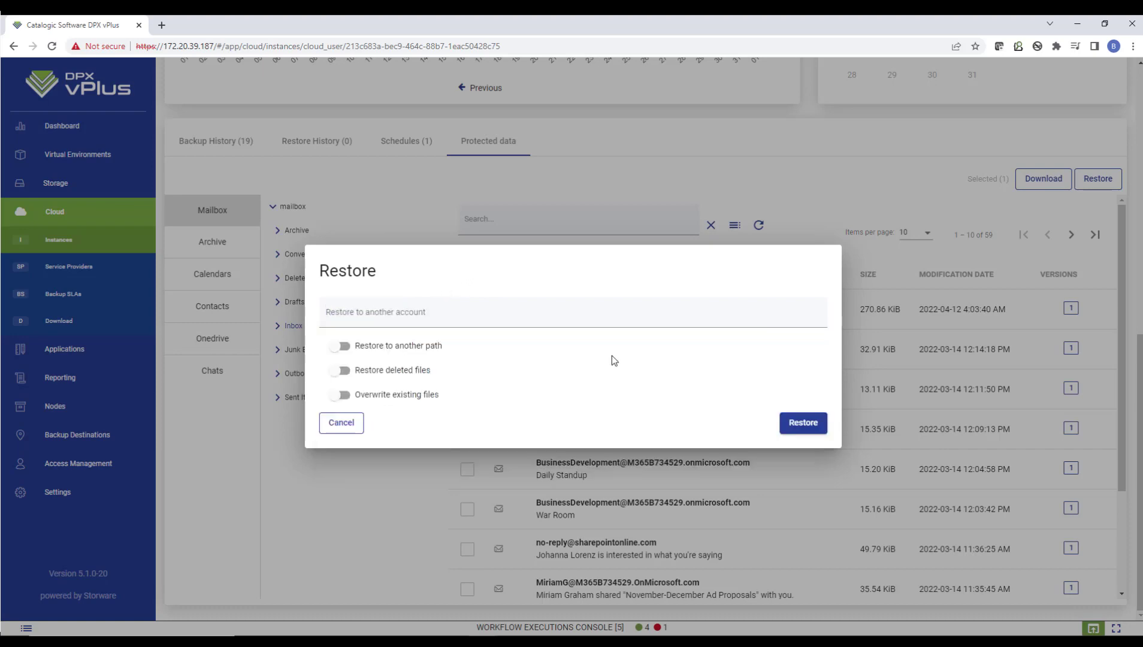
click(347, 422)
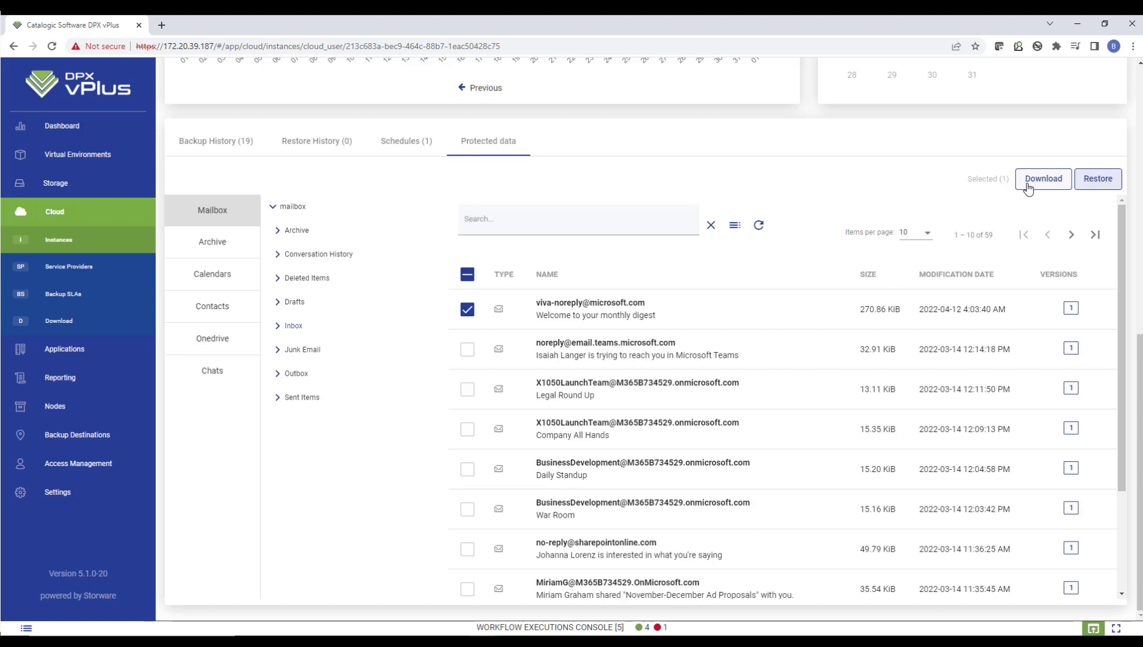
Add the second Inbox message, the Microsoft Teams notification, to the selection
click(467, 349)
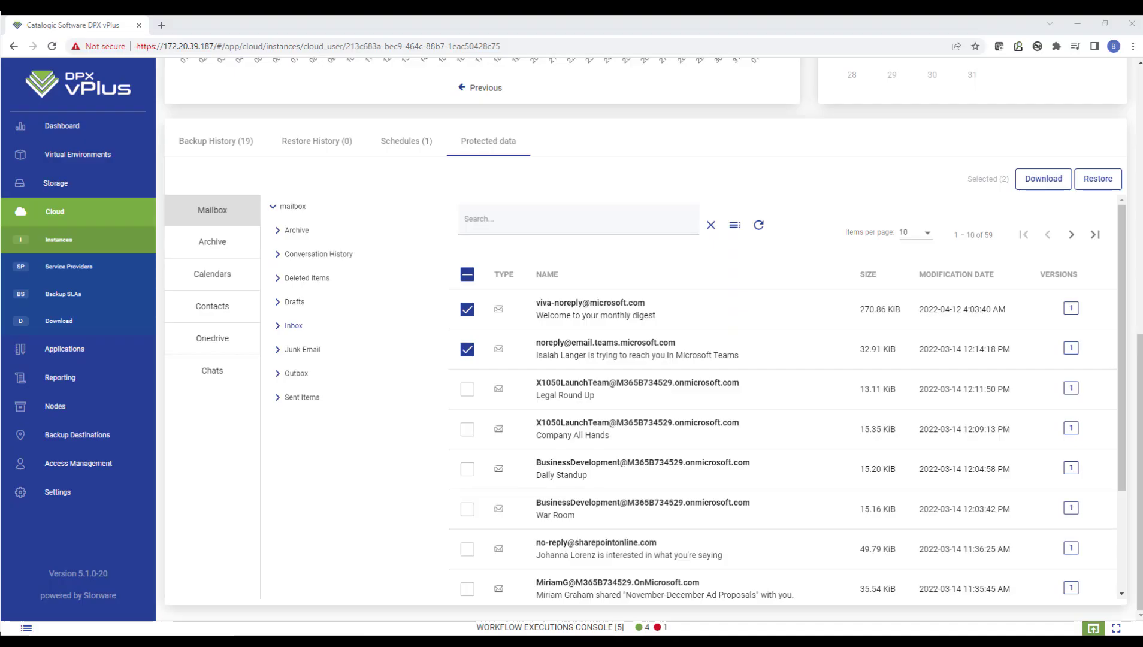